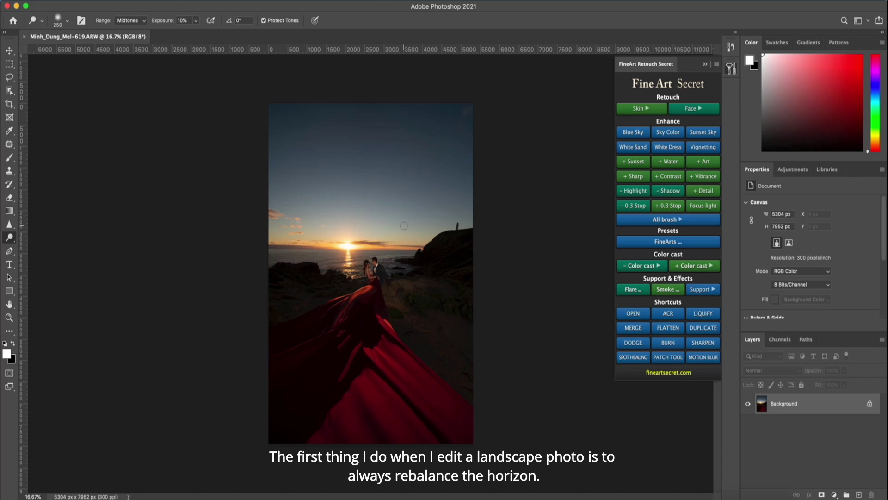
- Straighten the horizon by slightly rotating the image with the Crop tool, cropping the canvas to 5048 x 7568 px
key("c")
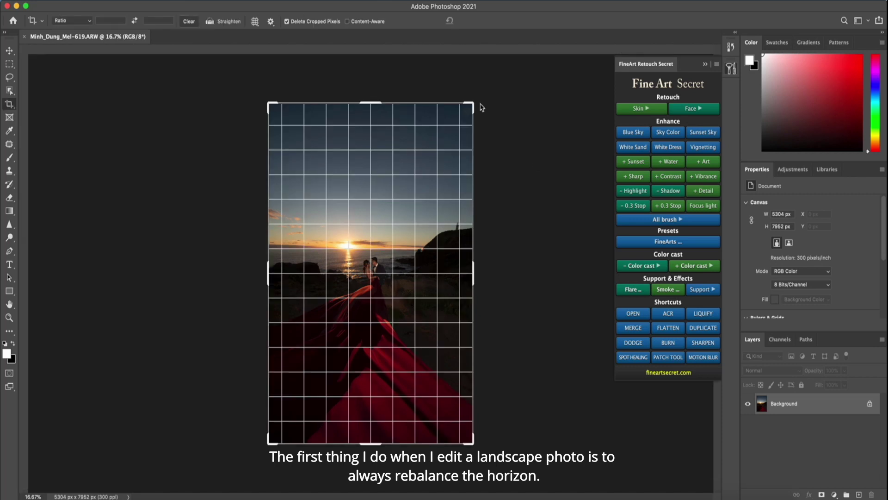
mouse_move(481, 103)
left_mouse_down()
mouse_move(497, 85)
mouse_move(481, 92)
left_mouse_up()
key("Return")
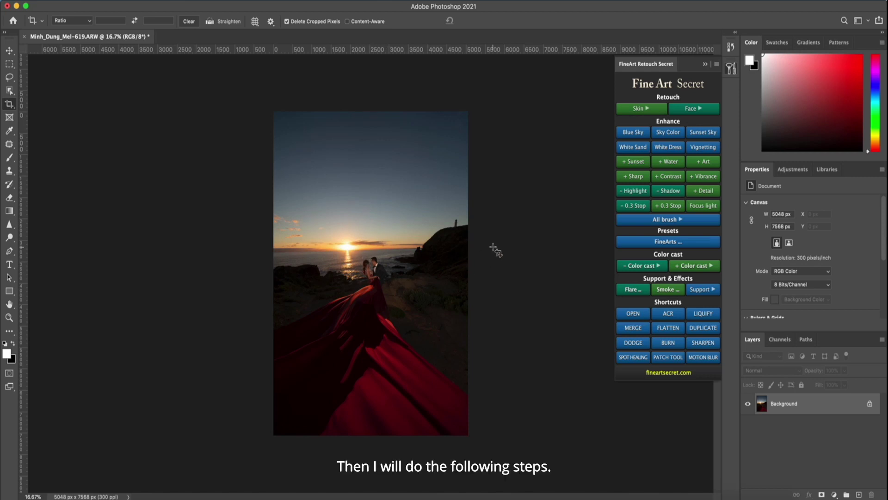
- Apply the - Shadow enhancement twice to lift the dark areas, comparing the image with and without the first layer
left_click(666, 194)
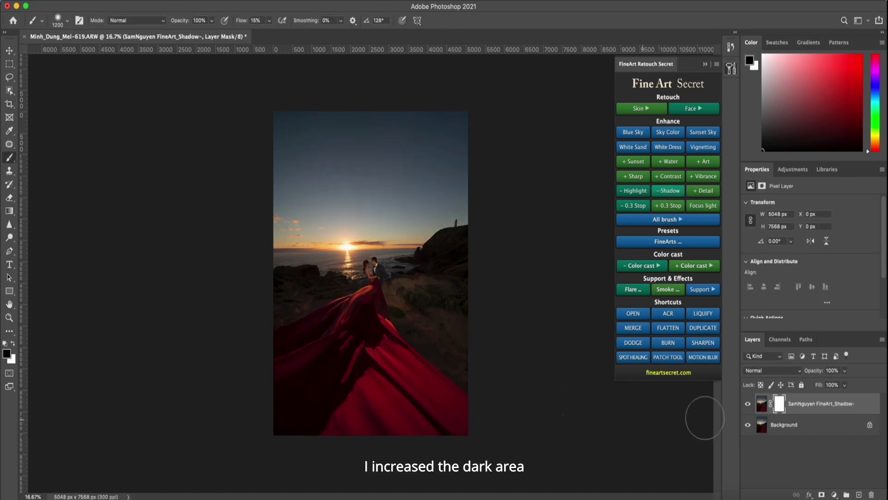
left_click(748, 405)
left_click(748, 405)
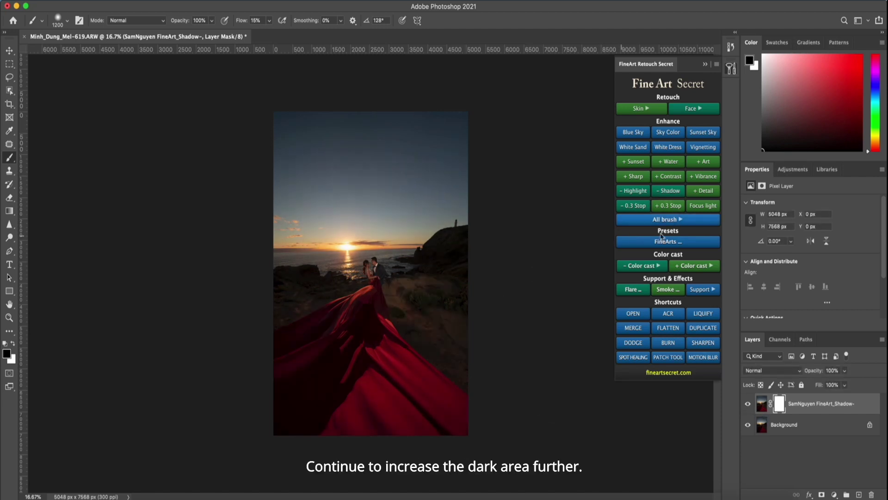
left_click(666, 194)
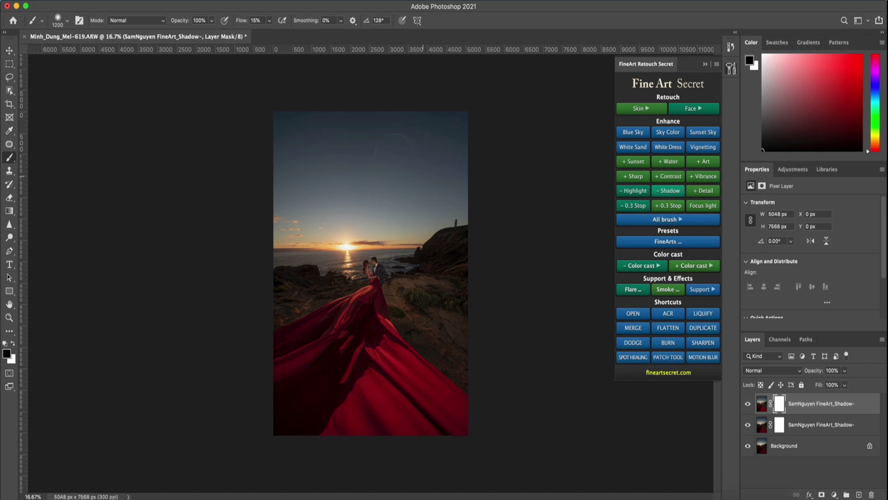
- Brighten the whole photo by applying the + 0.3 Stop exposure enhancement three times
left_click(662, 208)
left_click(660, 208)
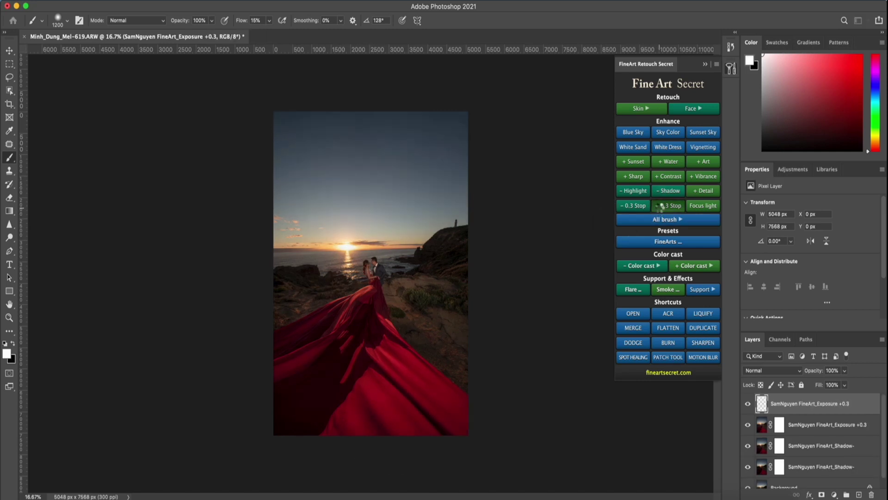
left_click(660, 206)
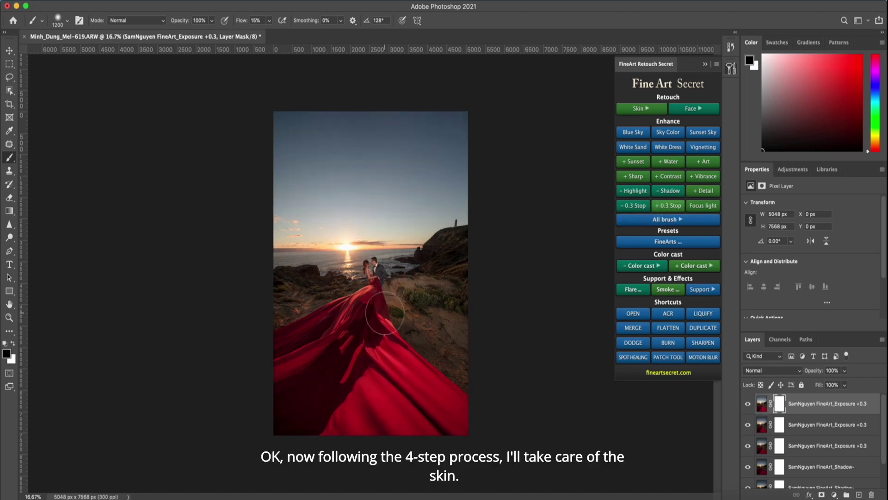
- Examine the brightness of the couple's skin up close, then return to the full image view
key("super+plus")
key("super+plus")
key("super+plus")
key("super+plus")
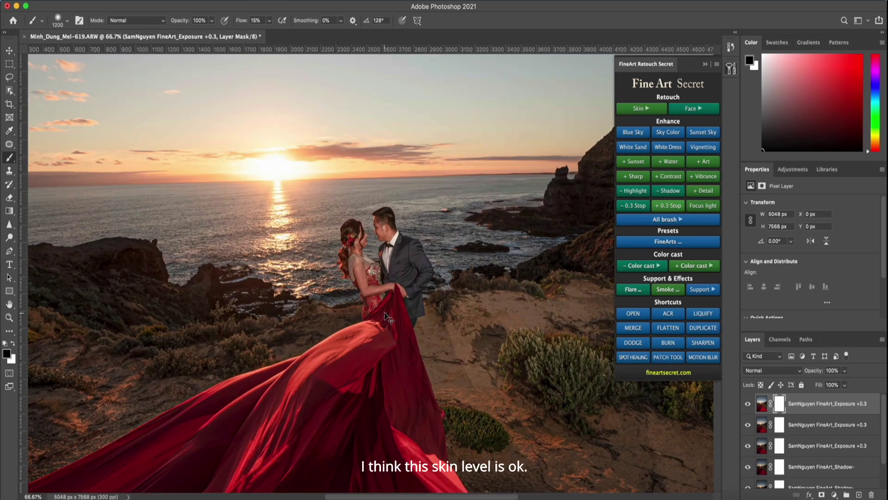
key("super+minus")
key("super+minus")
key("super+minus")
key("super+minus")
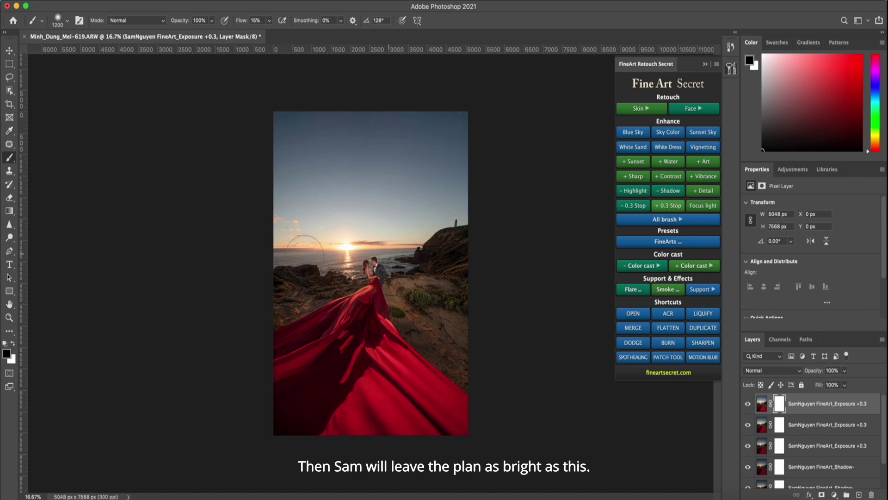
- Group the three Exposure +0.3 layers and add a layer mask to the group
left_click(818, 445, "shift")
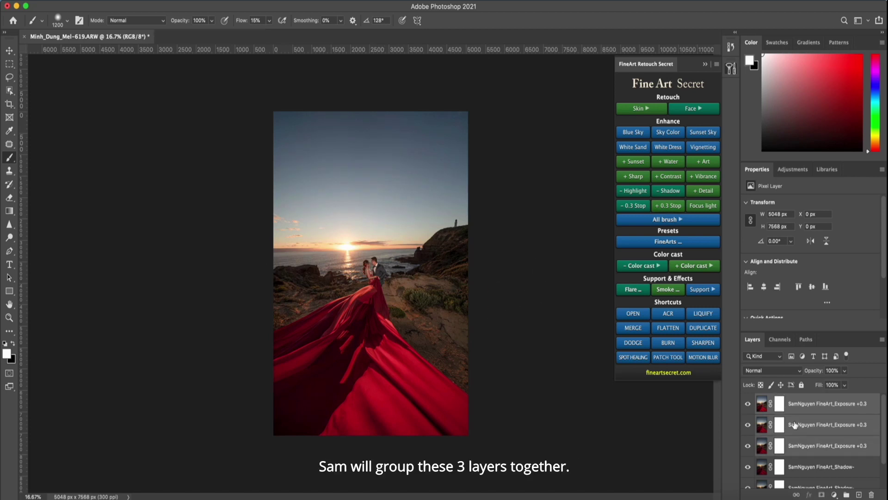
key("super+g")
left_click(822, 494)
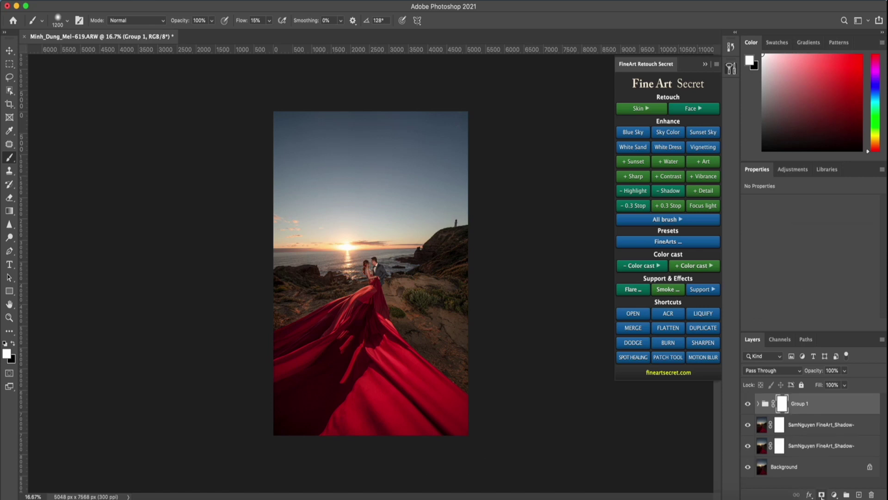
- Paint black over the sky on the group mask with a 1900 px brush at 80% flow to keep the sky dark
key("x")
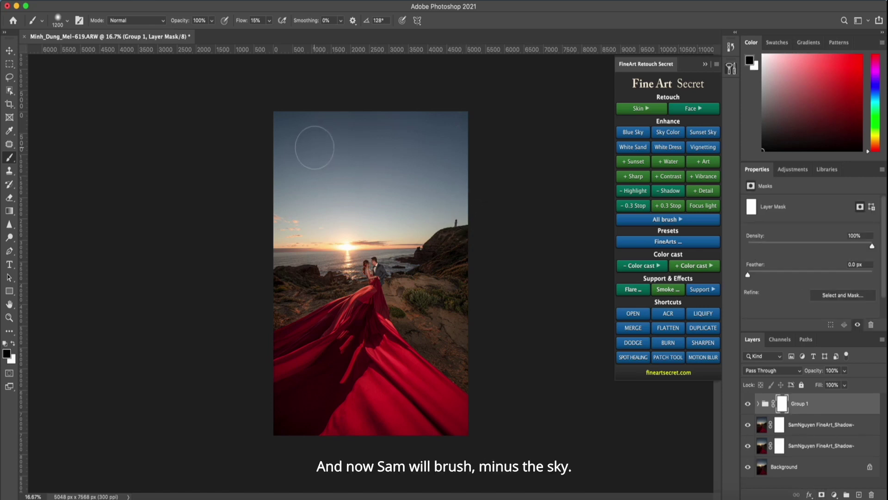
left_click(269, 20)
left_click_drag(269, 33, 303, 39)
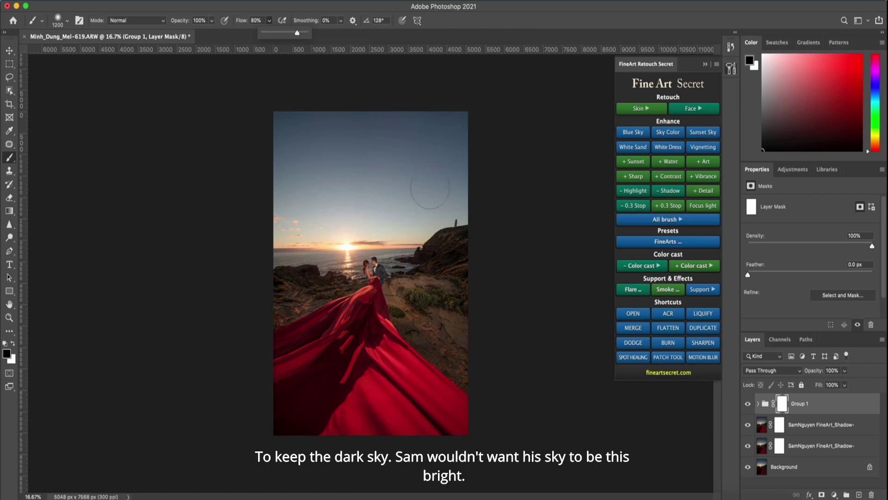
left_click(295, 206)
key("bracketright")
key("bracketright")
key("bracketright")
key("bracketright")
key("bracketright")
key("bracketright")
key("bracketright")
mouse_move(267, 213)
left_mouse_down()
mouse_move(375, 202)
mouse_move(315, 209)
mouse_move(396, 212)
mouse_move(462, 185)
mouse_move(420, 191)
mouse_move(481, 191)
mouse_move(422, 123)
left_mouse_up()
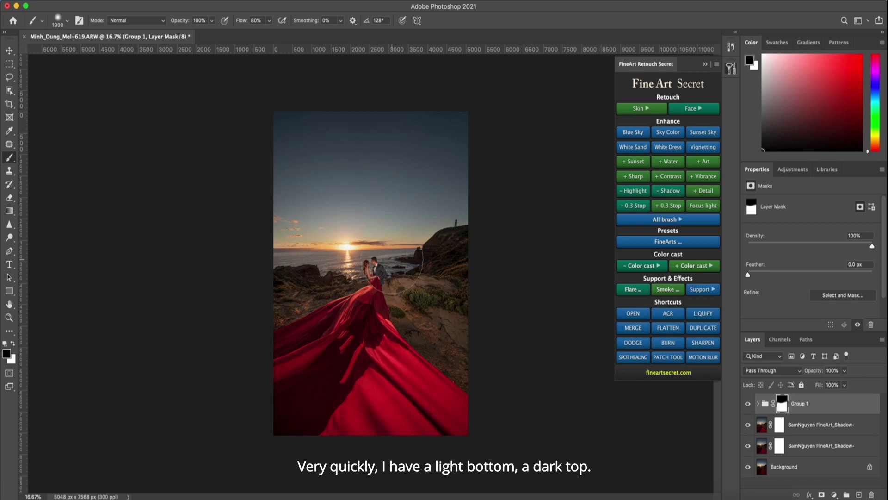
- Paint black on the group mask along the dress's lower-right edge with a 700 px brush at 50% flow
left_click(270, 21)
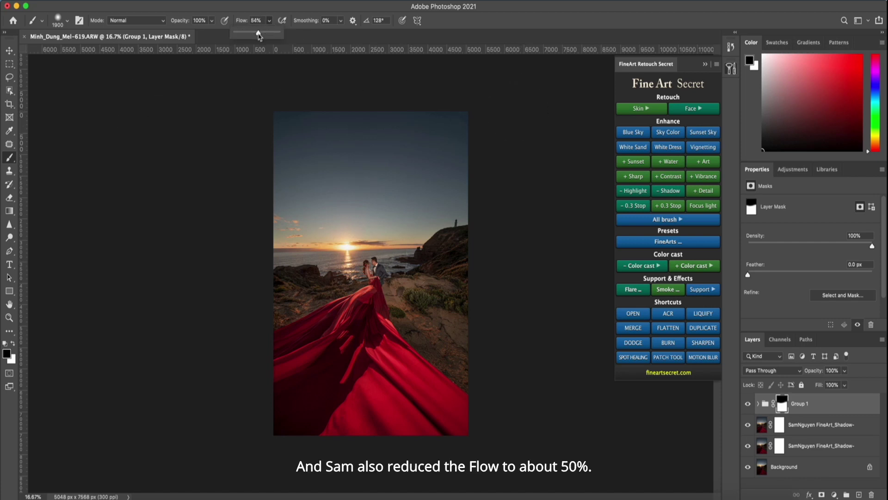
left_click(388, 330)
key("bracketleft")
key("bracketleft")
key("bracketleft")
key("bracketleft")
key("bracketleft")
key("bracketleft")
key("bracketleft")
key("bracketleft")
key("bracketleft")
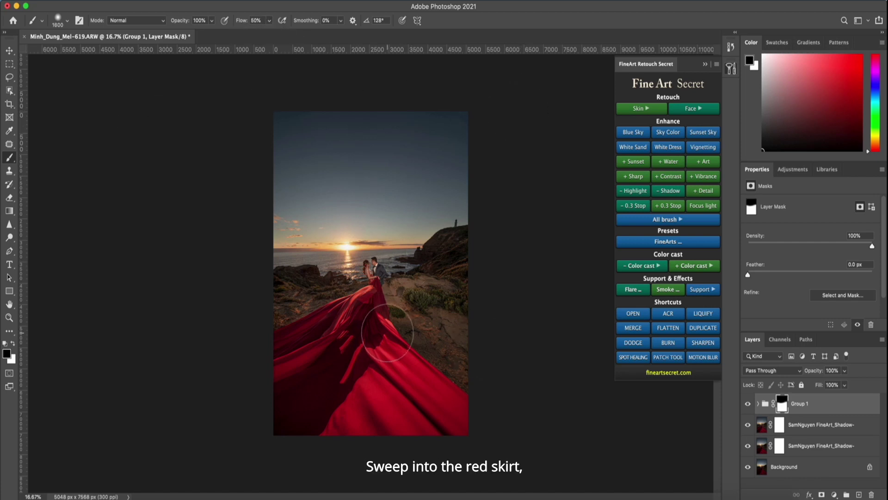
key("bracketleft")
key("bracketleft")
left_click_drag(387, 347, 489, 440)
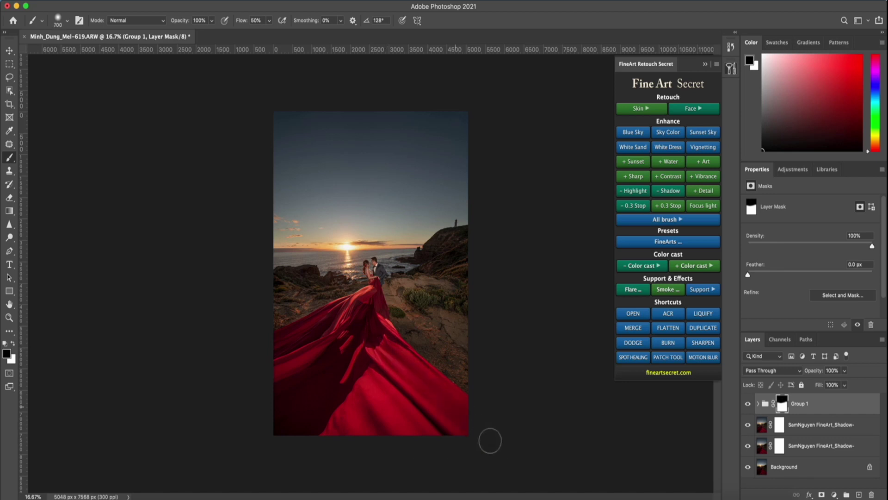
left_click_drag(380, 389, 454, 468)
- Darken the ground on both sides of the dress on the group mask, using brush sizes from 800 down to 300 px
key("bracketright")
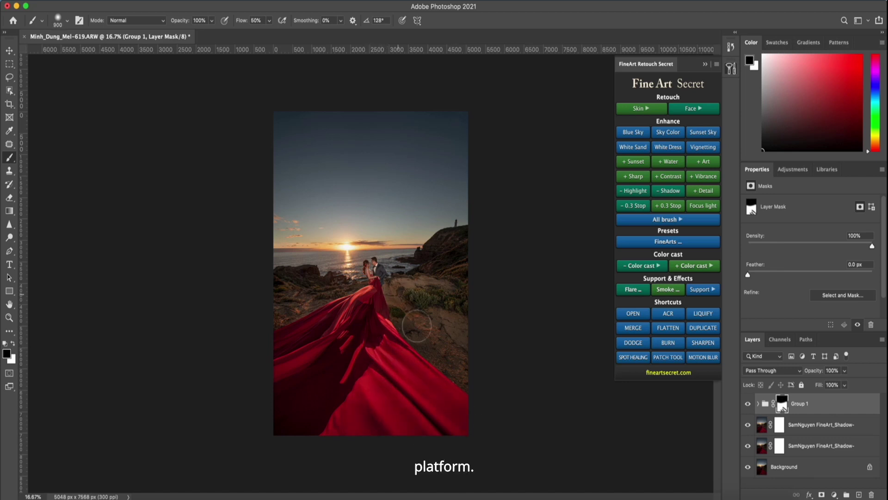
key("bracketleft")
key("bracketleft")
key("bracketleft")
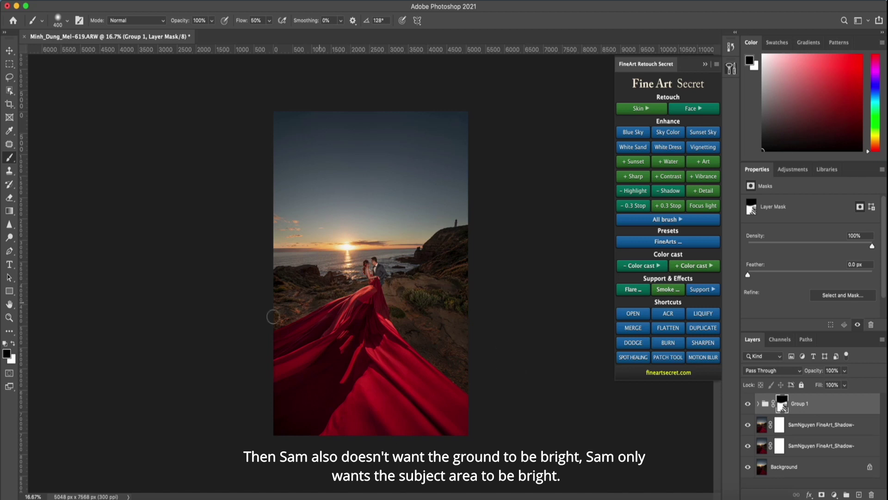
key("bracketleft")
key("bracketleft")
key("bracketleft")
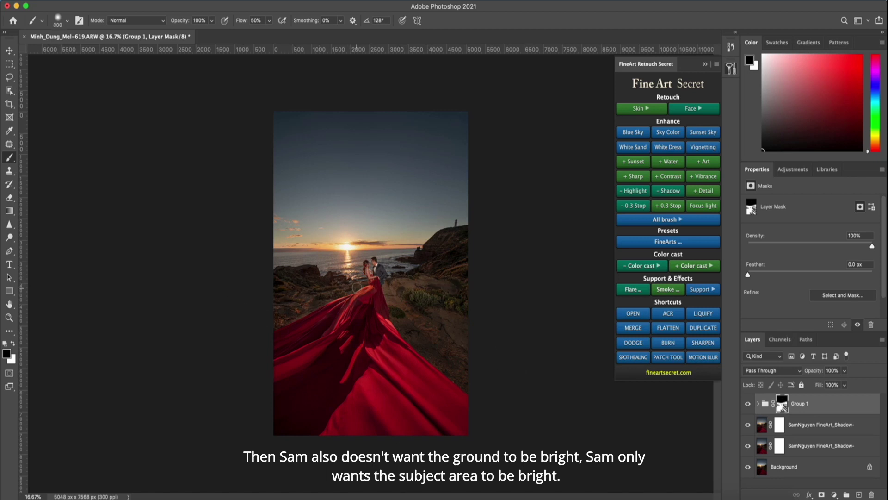
- Refine the group mask around the upper dress and nearby ground at 30% flow, with brush sizes between 200 and 400 px
left_click_drag(268, 20, 261, 33)
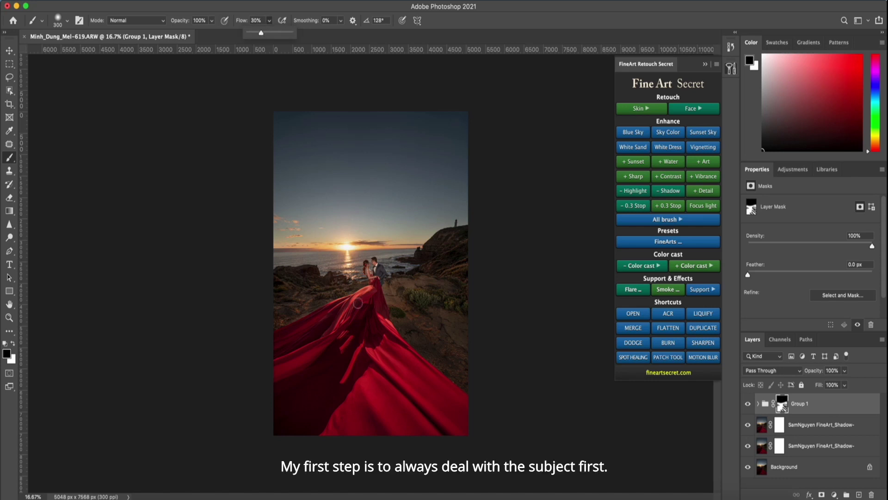
key("bracketleft")
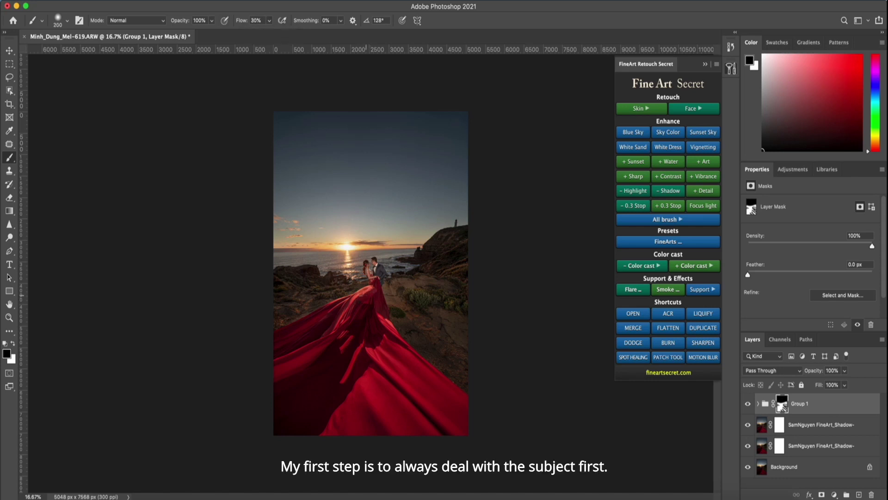
key("bracketleft")
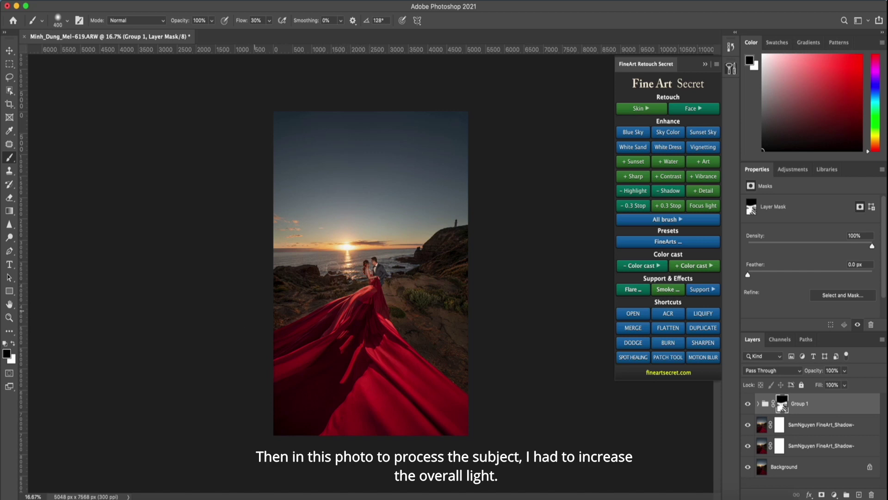
key("bracketright")
key("bracketright")
key("bracketright")
key("bracketright")
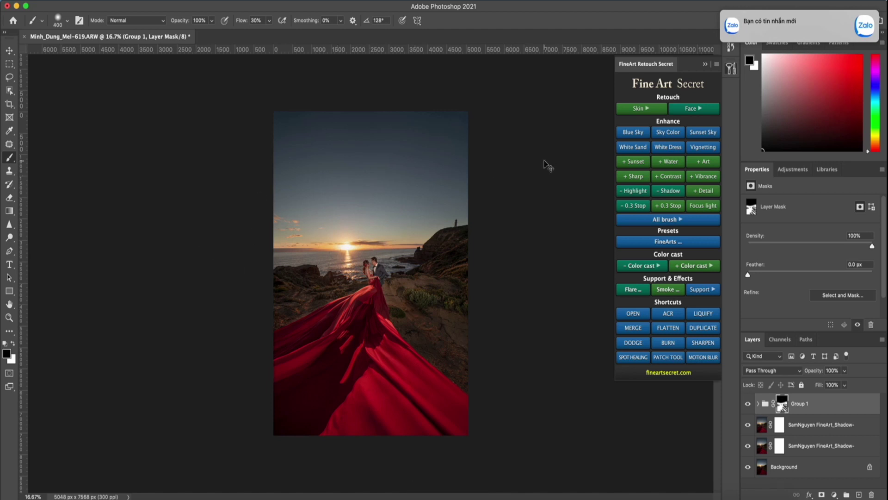
- Merge the visible image into a new layer and apply the White Skin 3 retouch to it
key("super+plus")
key("super+plus")
key("super+plus")
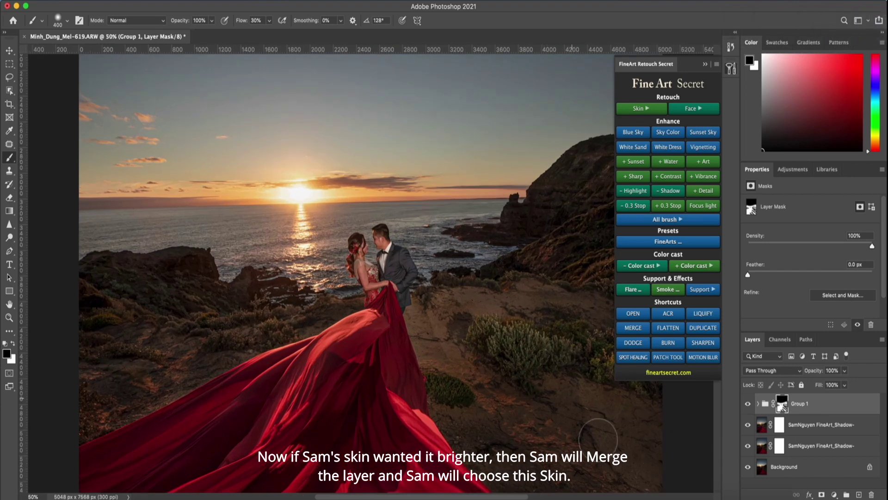
left_click(633, 328)
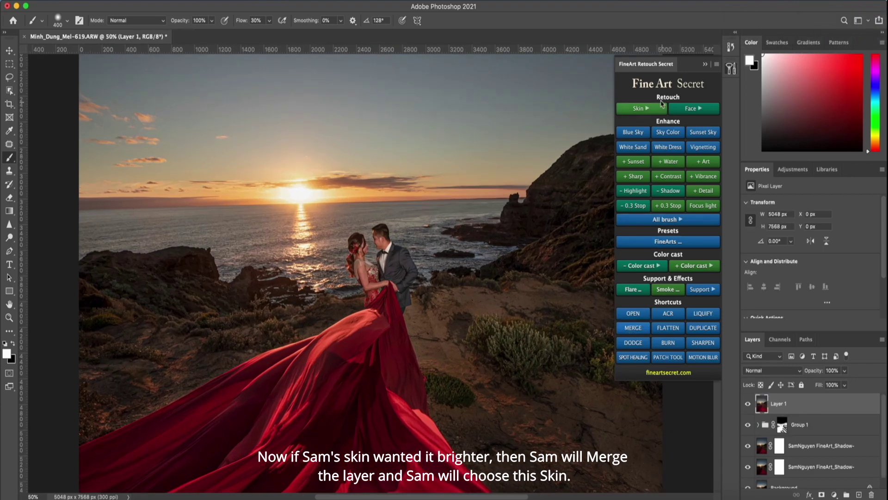
left_click(641, 108)
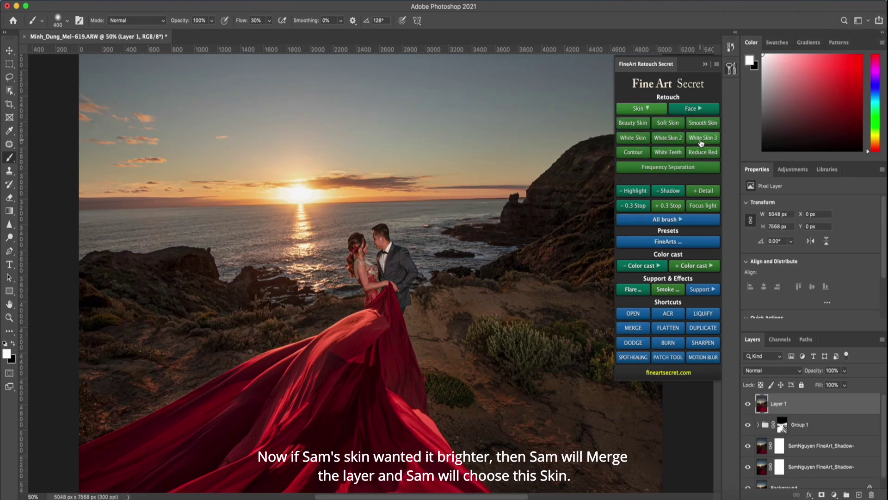
left_click(701, 139)
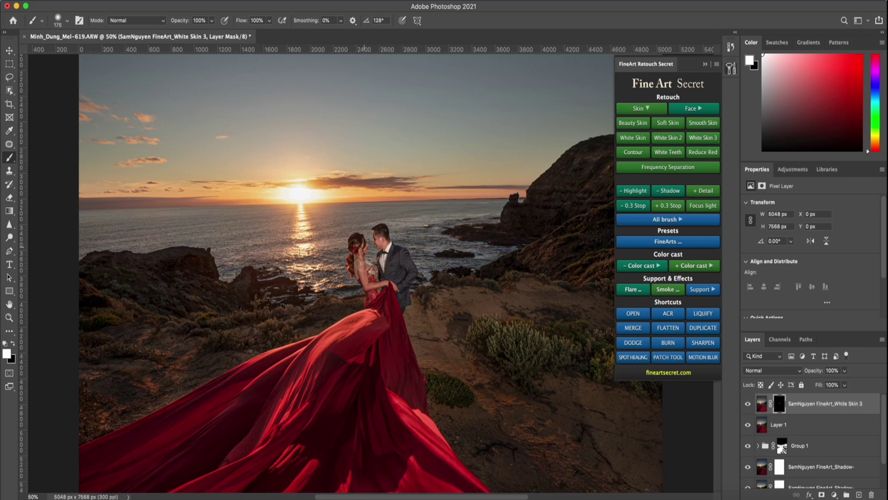
- Paint white on the White Skin 3 mask over the bride's face and arm with 175 and 125 px brushes
mouse_move(364, 245)
left_mouse_down()
mouse_move(365, 282)
mouse_move(392, 283)
mouse_move(365, 276)
left_mouse_up()
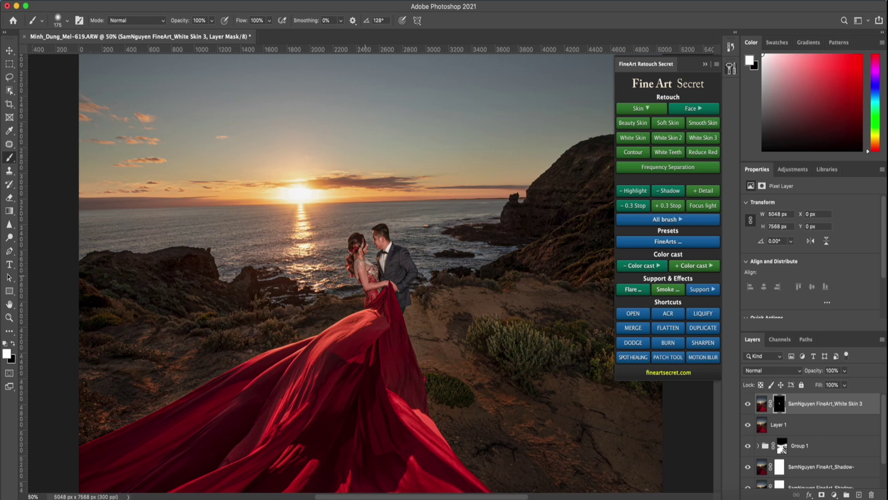
key("bracketleft")
key("bracketleft")
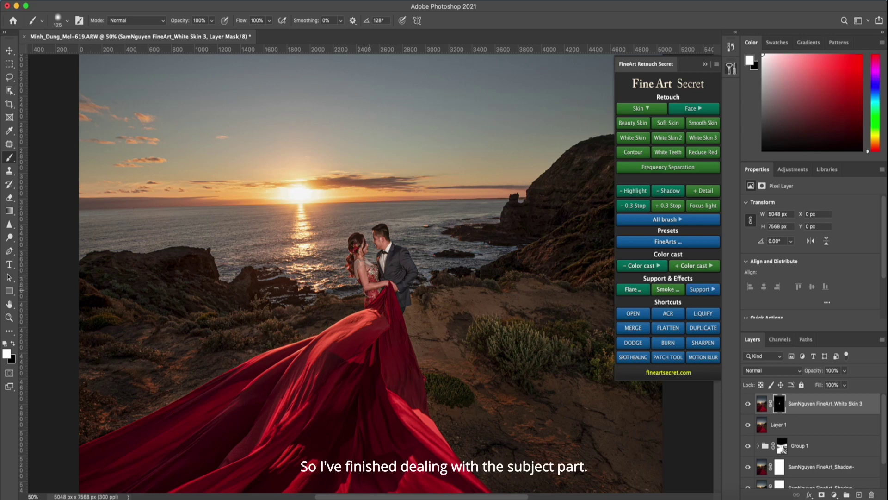
- Merge the visible image into another new layer and move it straight up by about 1438 px
key("super+minus")
key("super+minus")
key("super+minus")
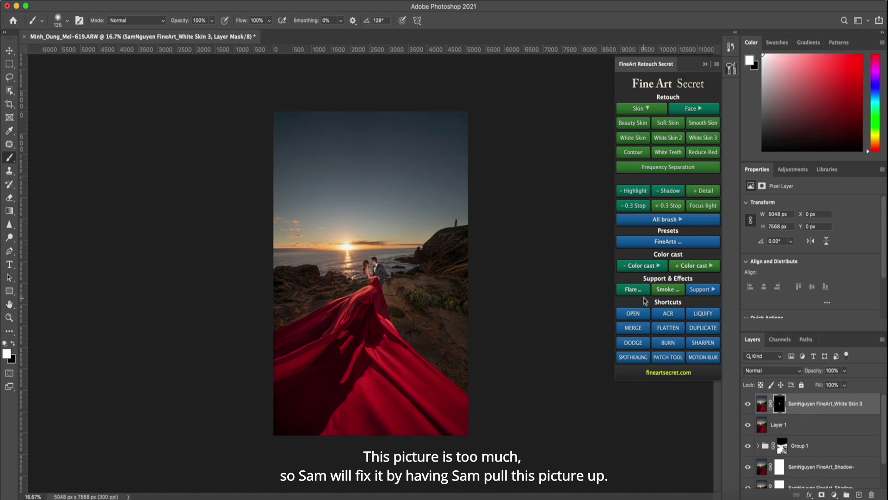
left_click(634, 327)
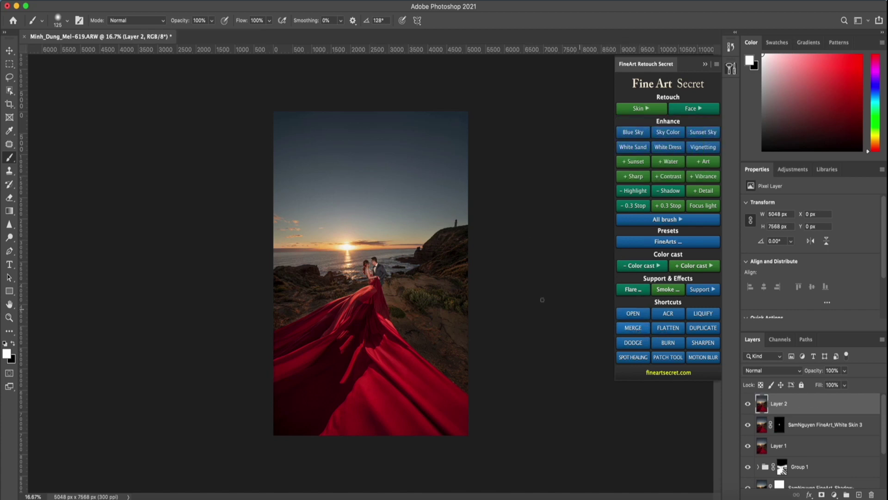
key("v")
left_click_drag(402, 315, 403, 250)
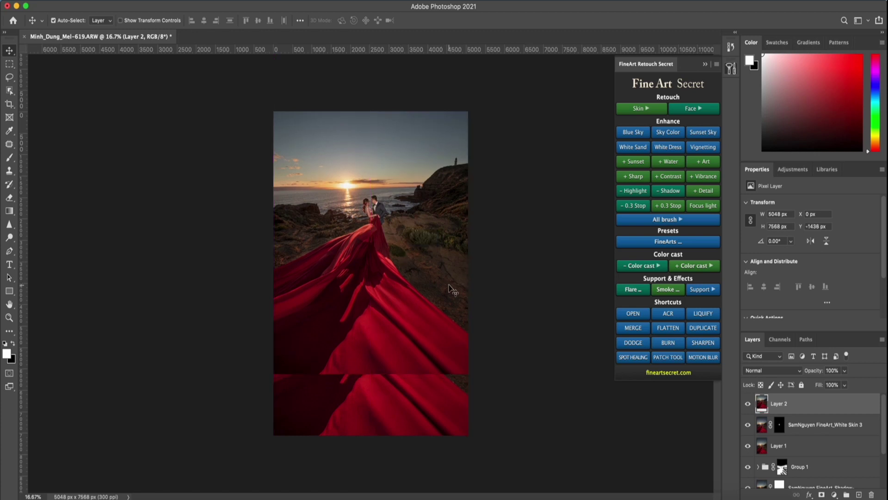
- Select the layer from just below the couple downward, stretch it vertically to fill the canvas bottom, deselect, and compare with the original layout
key("m")
left_click_drag(507, 426, 144, 226)
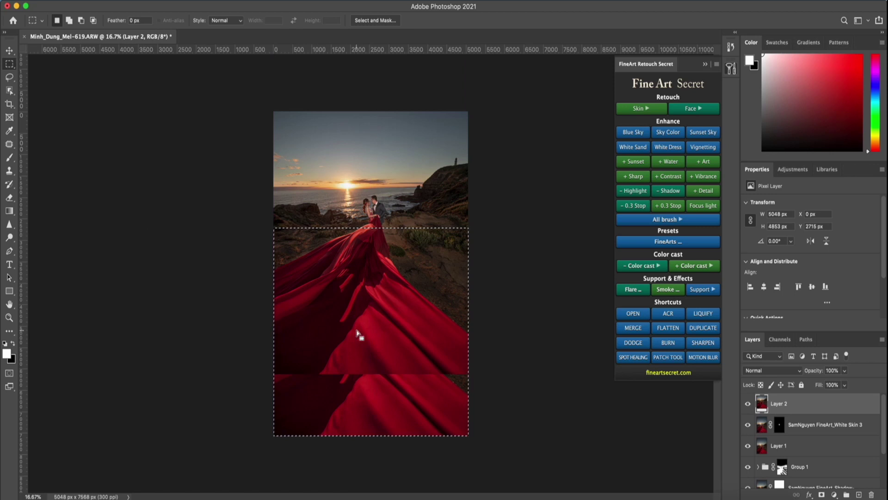
key("super+t")
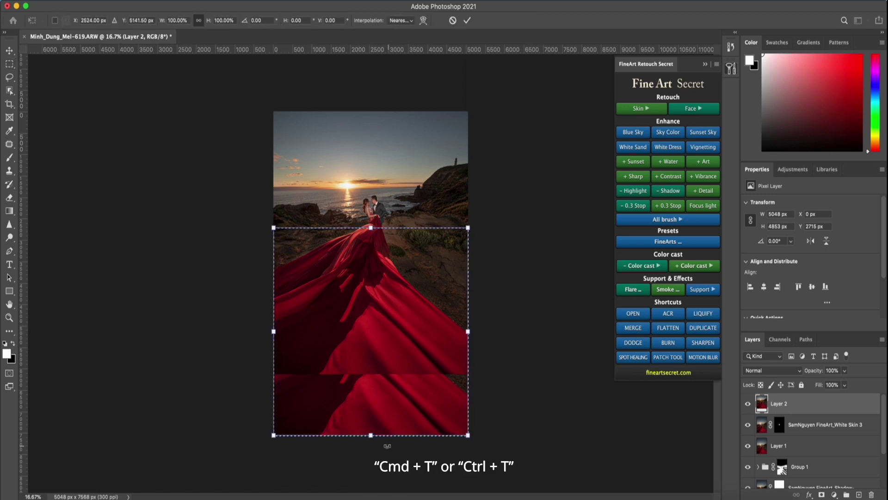
left_click_drag(371, 435, 370, 498)
key("Return")
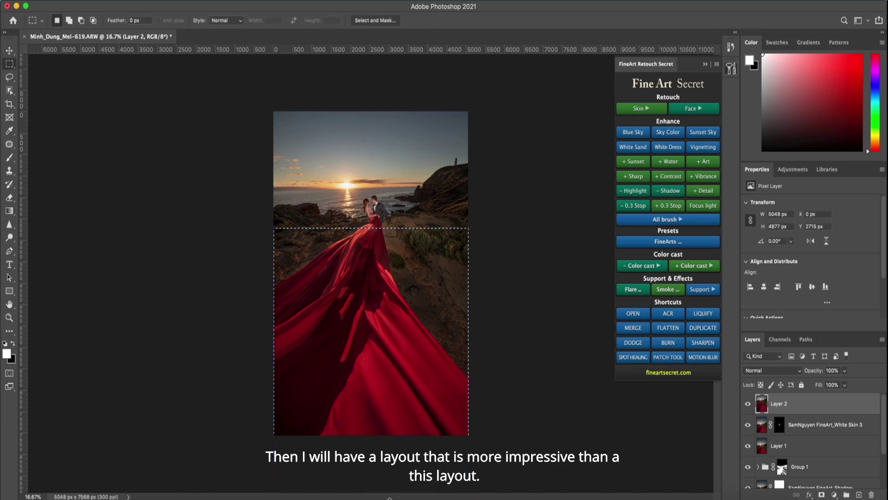
key("super+d")
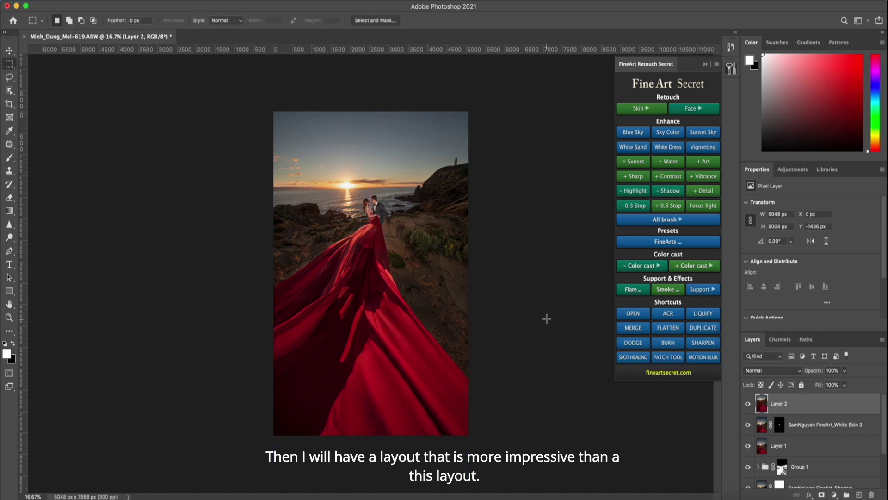
left_click(748, 403)
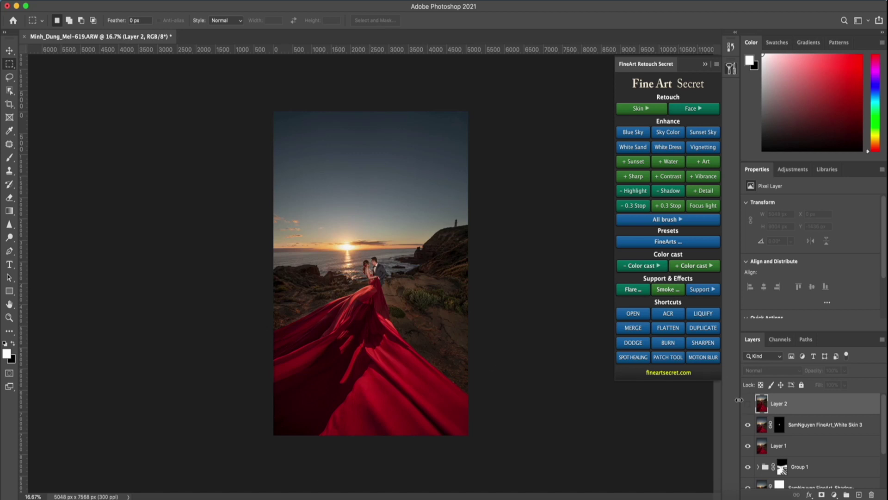
left_click(747, 404)
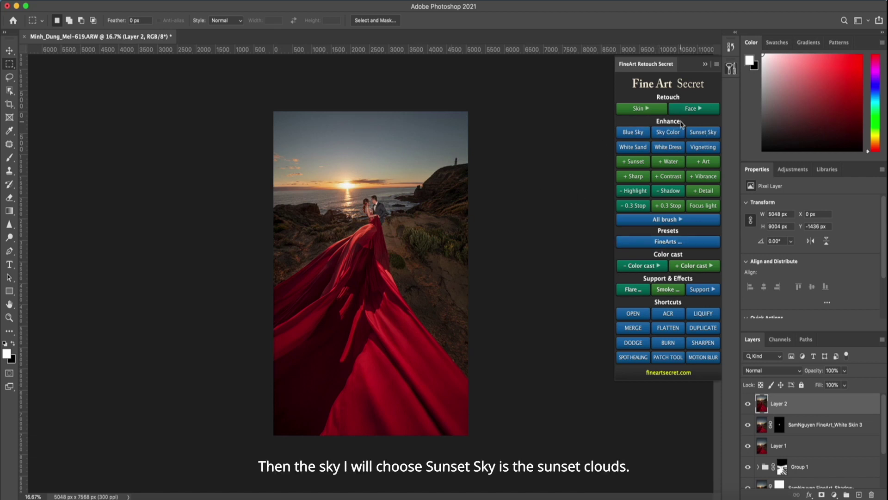
- Apply the Sunset Sky effect with its radial filter centred over the sky, widened past both image edges, slightly rotated and ending above the couple
left_click(694, 133)
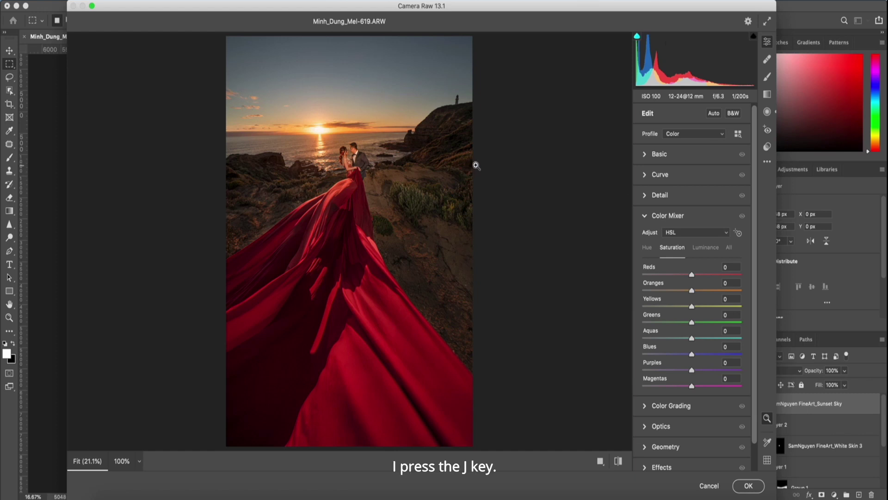
key("j")
left_click_drag(336, 137, 315, 96)
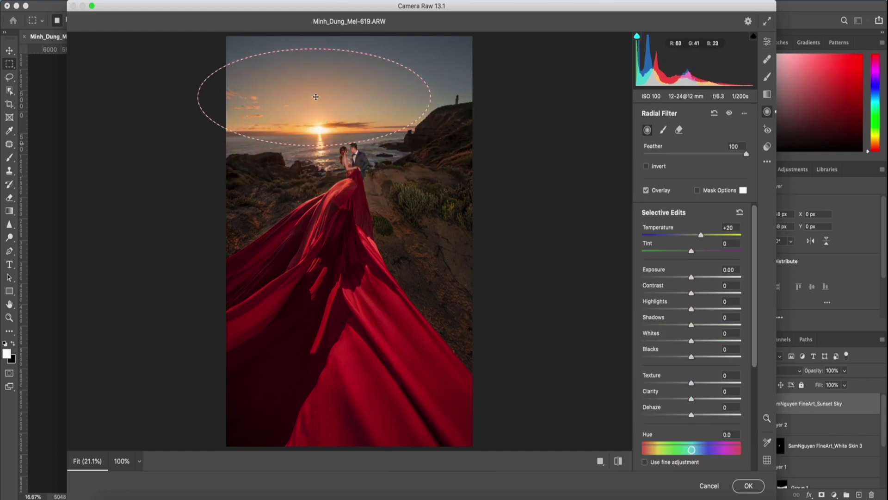
left_click_drag(431, 106, 493, 105)
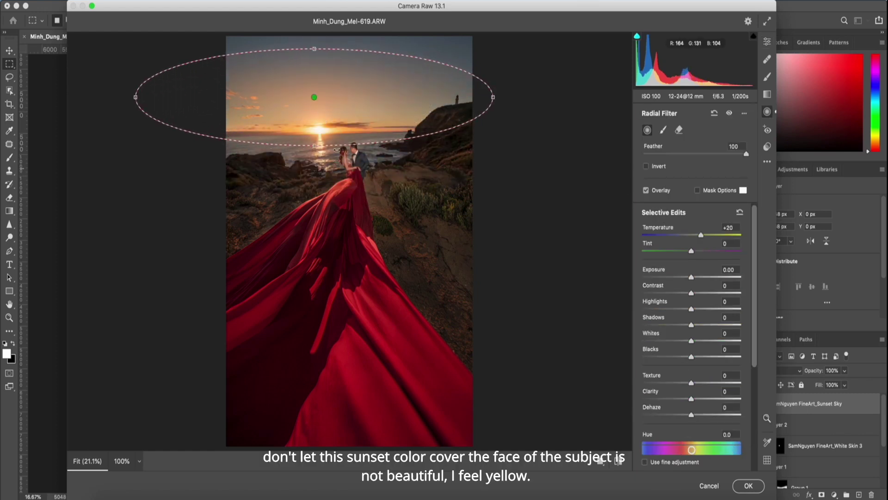
left_click_drag(315, 146, 315, 196)
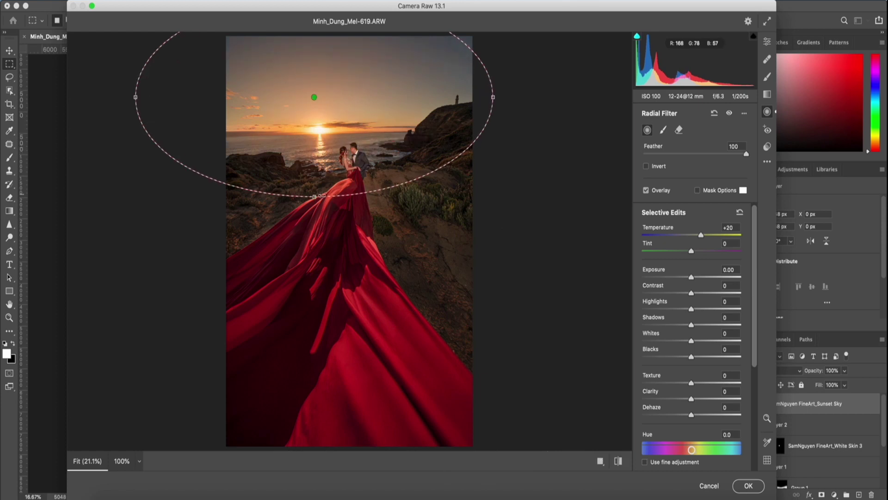
left_click_drag(317, 196, 316, 147)
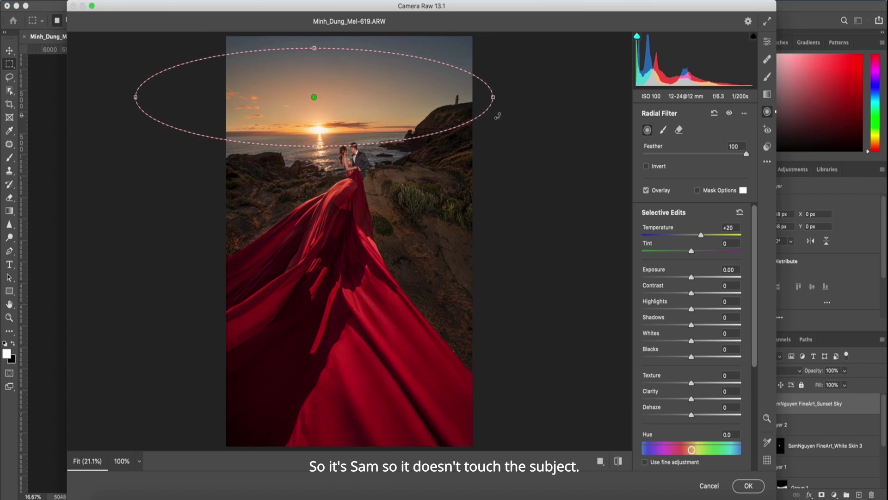
left_click_drag(504, 97, 507, 98)
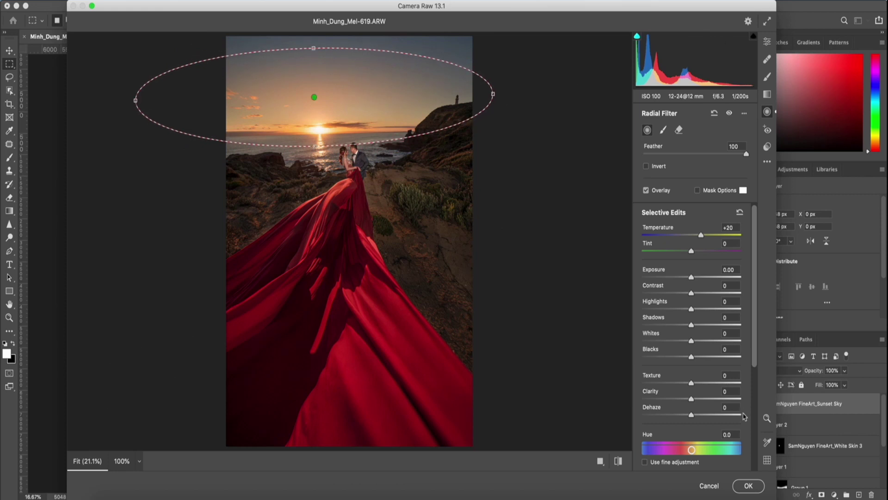
left_click(748, 485)
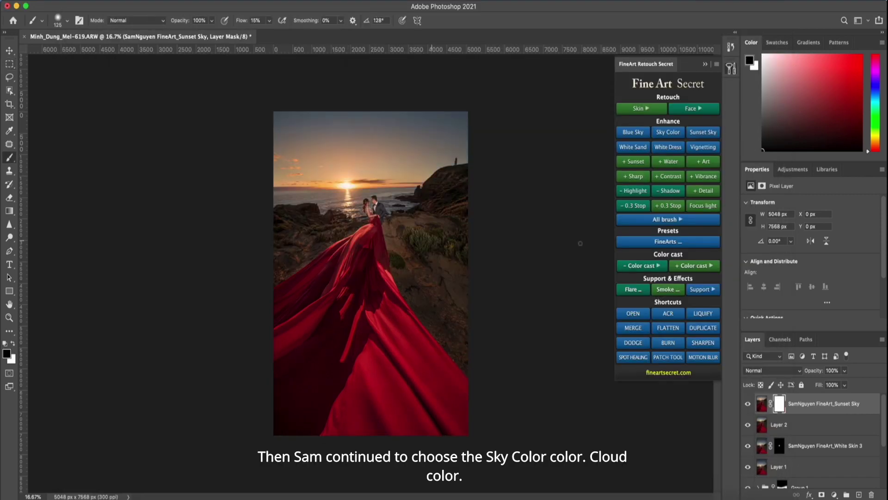
- Apply the Sky Color effect with its radial filter moved to the upper sky, stretched far beyond the image width and made taller
left_click(667, 133)
left_click(667, 133)
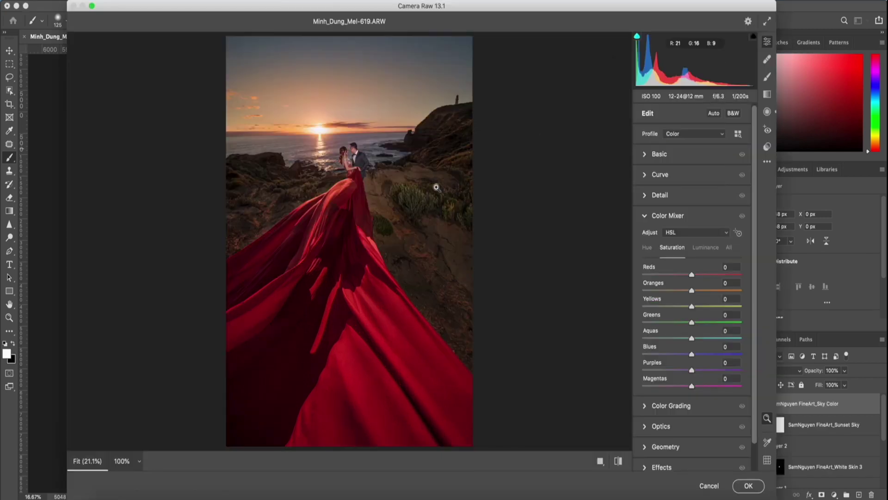
key("j")
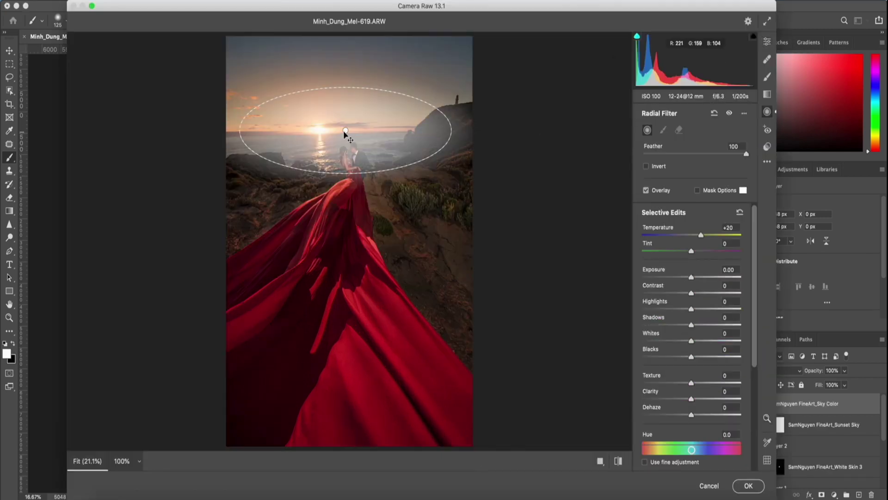
left_click_drag(345, 132, 305, 52)
left_click_drag(412, 51, 597, 59)
left_click_drag(305, 95, 305, 125)
left_click(749, 486)
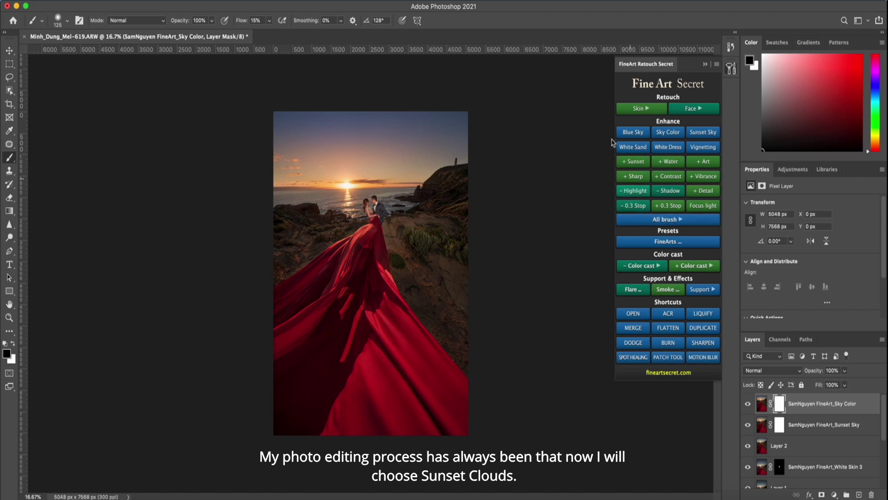
- Add the Sunset+ effect and compare the photo with and without it
left_click(632, 161)
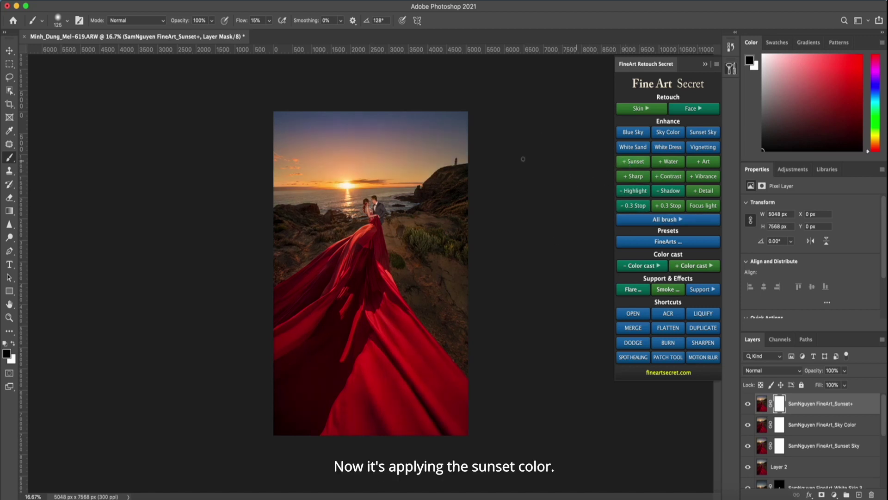
left_click(748, 403)
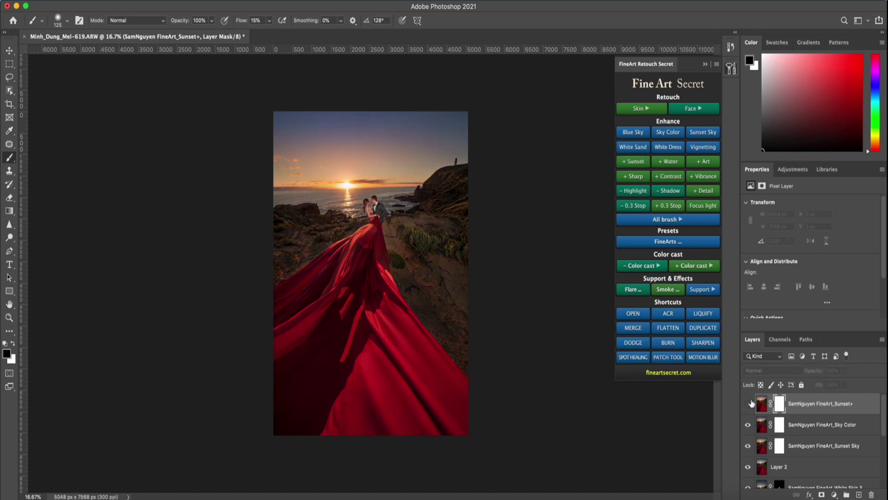
left_click(749, 403)
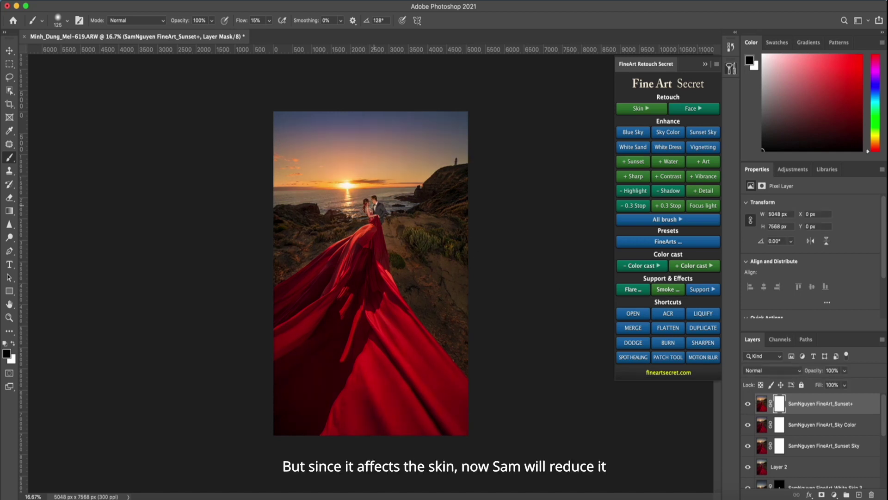
- Paint black at 30% flow with large brushes on the Sunset+ mask over the dress and the ground beside it
left_click(269, 21)
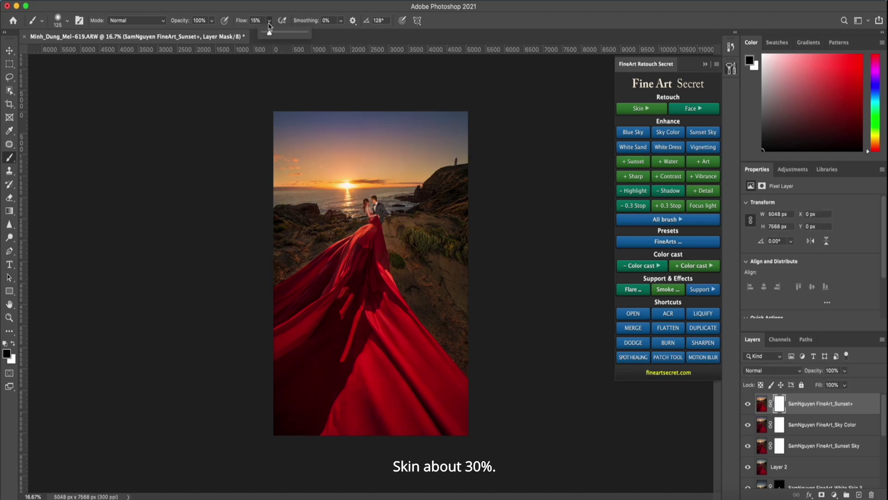
left_click_drag(273, 33, 277, 33)
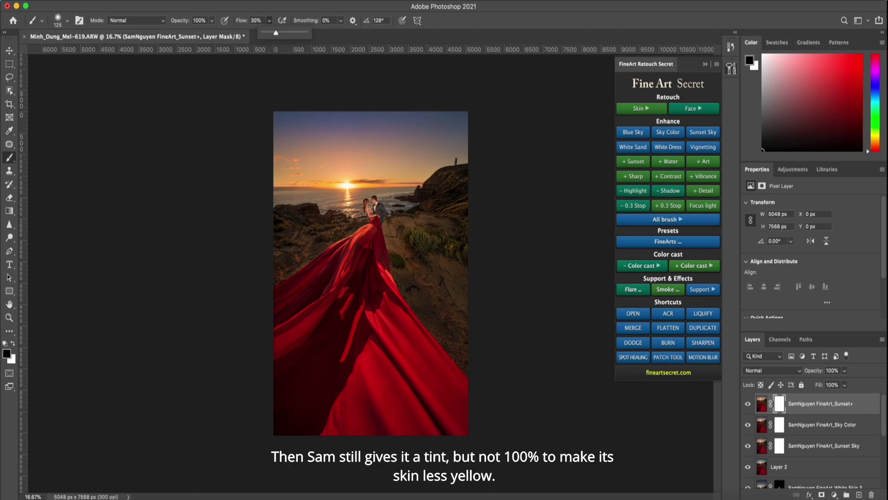
key("bracketright")
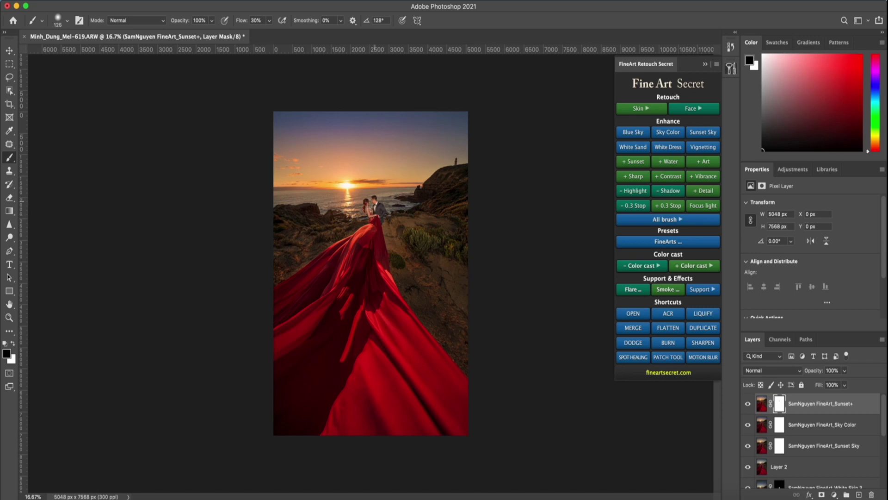
key("bracketright")
key("bracketright")
key("bracketright")
key("bracketright")
key("bracketright")
key("bracketright")
left_click_drag(363, 256, 262, 346)
key("bracketright")
key("bracketright")
key("bracketright")
key("bracketright")
key("bracketright")
left_click_drag(374, 322, 430, 398)
key("bracketright")
left_click_drag(354, 313, 356, 433)
key("bracketright")
key("bracketright")
left_click_drag(353, 280, 355, 359)
key("bracketright")
key("bracketright")
left_click_drag(394, 255, 475, 361)
- Refine the Sunset+ mask over the ground around the dress, using brush sizes between 900 and 1800 px
key("bracketleft")
key("bracketleft")
key("bracketleft")
key("bracketleft")
key("bracketleft")
key("bracketleft")
key("bracketleft")
key("bracketleft")
key("bracketleft")
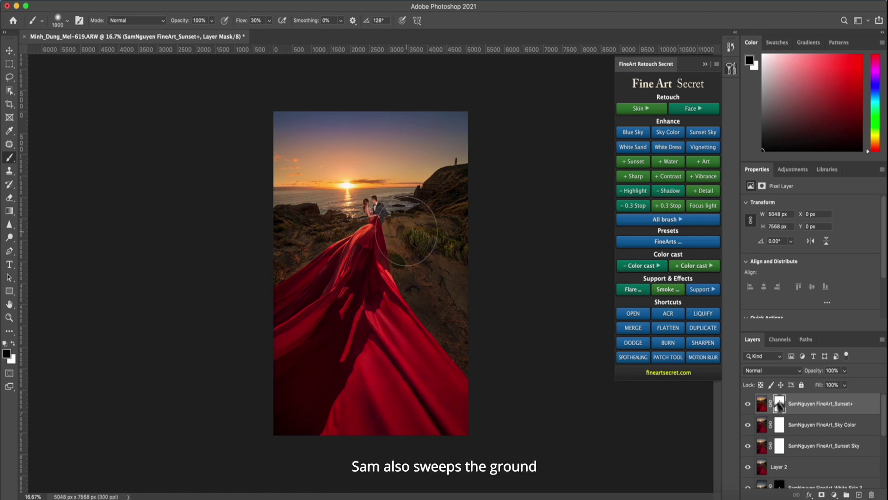
key("bracketleft")
key("bracketleft")
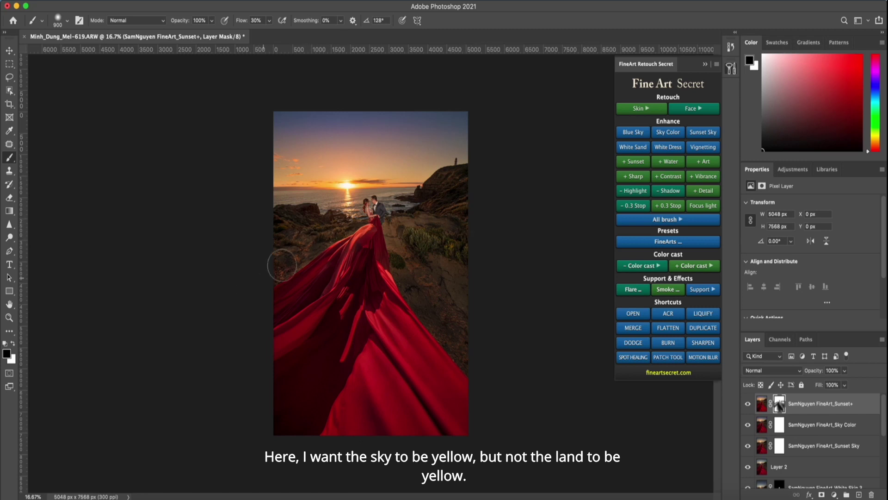
key("bracketright")
key("bracketright")
key("bracketright")
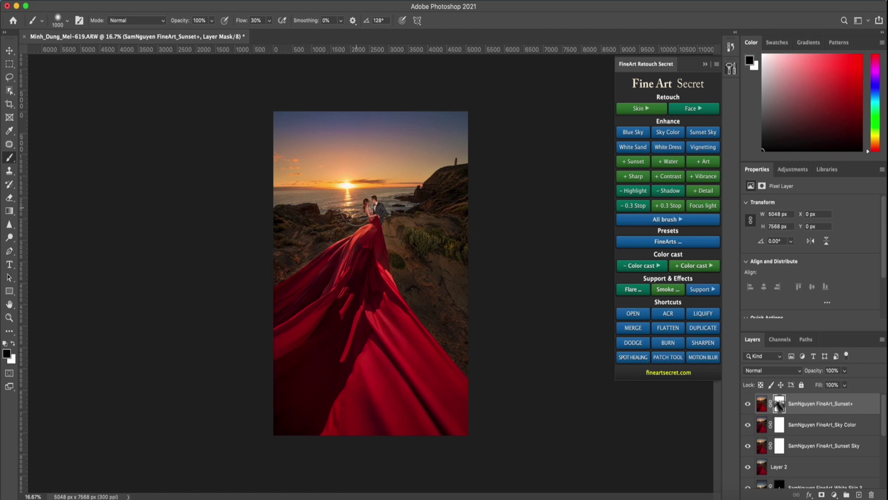
key("bracketleft")
key("bracketleft")
key("bracketleft")
key("bracketleft")
key("bracketleft")
key("bracketleft")
key("bracketleft")
key("bracketleft")
key("bracketleft")
key("bracketright")
key("bracketright")
key("bracketright")
key("bracketright")
key("bracketright")
key("bracketright")
key("bracketright")
key("bracketright")
key("bracketright")
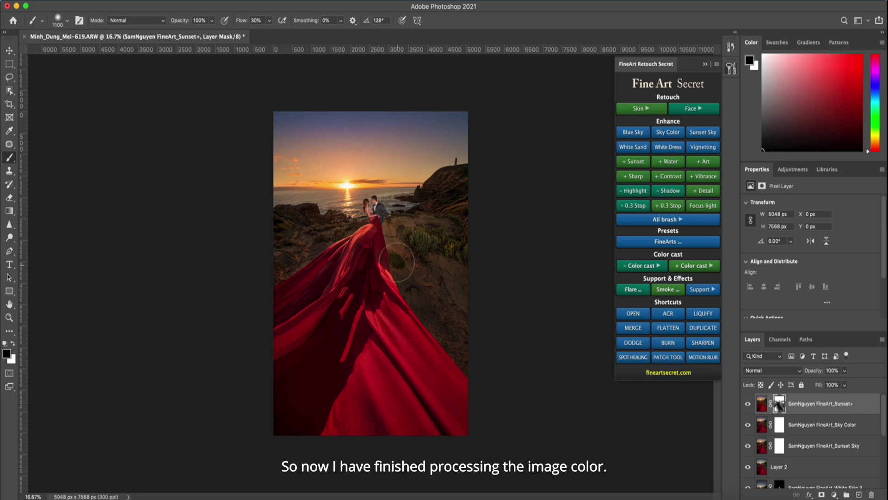
key("bracketright")
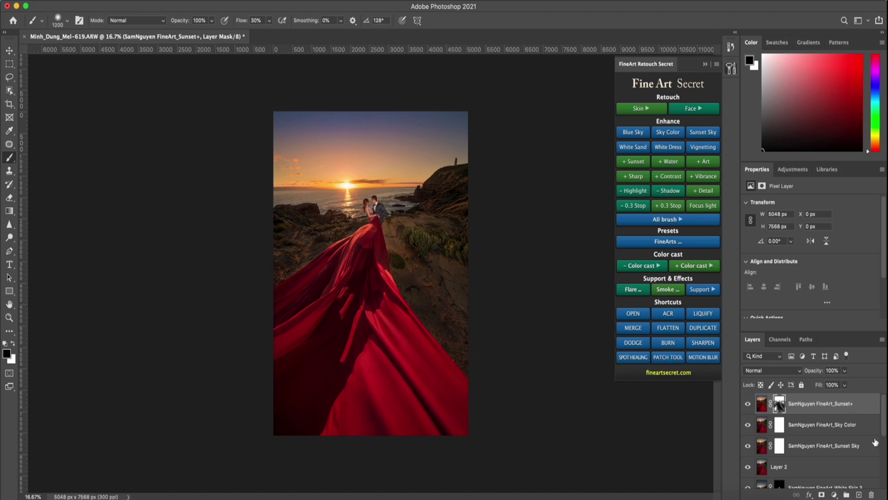
- Group the Sunset+, Sky Color and Sunset Sky layers and compare the photo with the group hidden and shown
left_click(814, 451, "shift")
key("super+g")
left_click(749, 401)
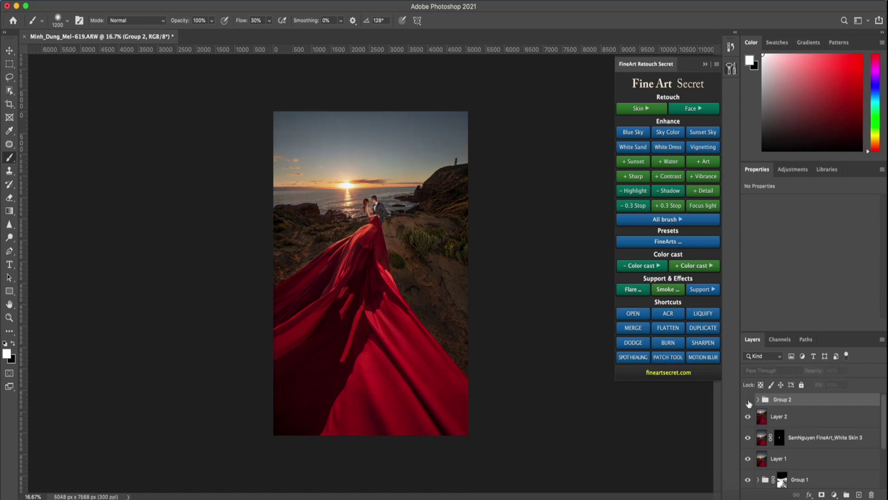
left_click(747, 399)
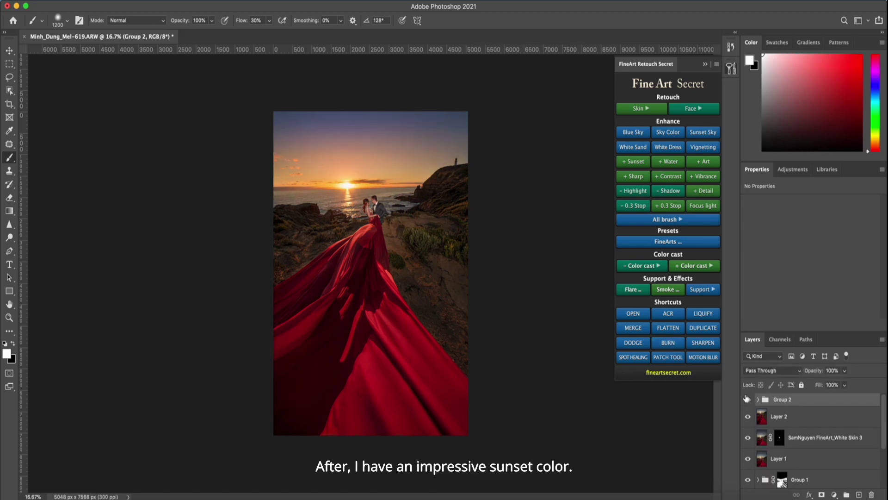
left_click(746, 398)
left_click(746, 399)
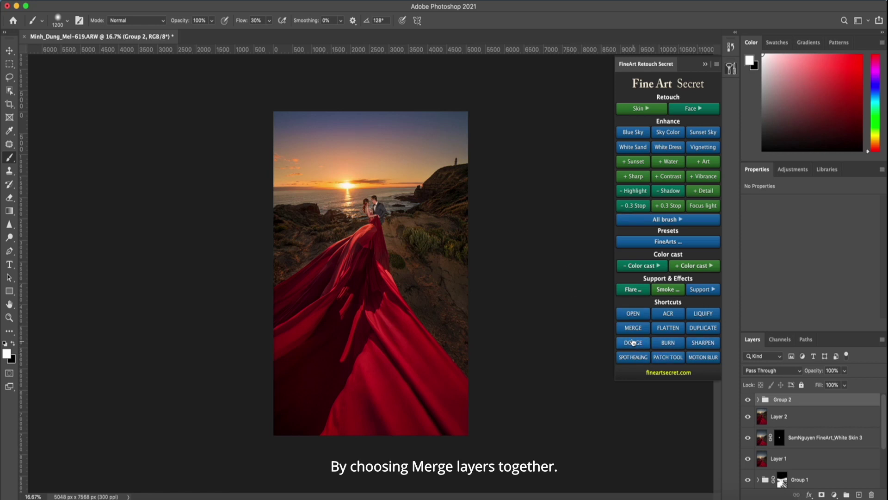
- Merge all layers above the Background into one layer and duplicate the merged layer
left_click(633, 327)
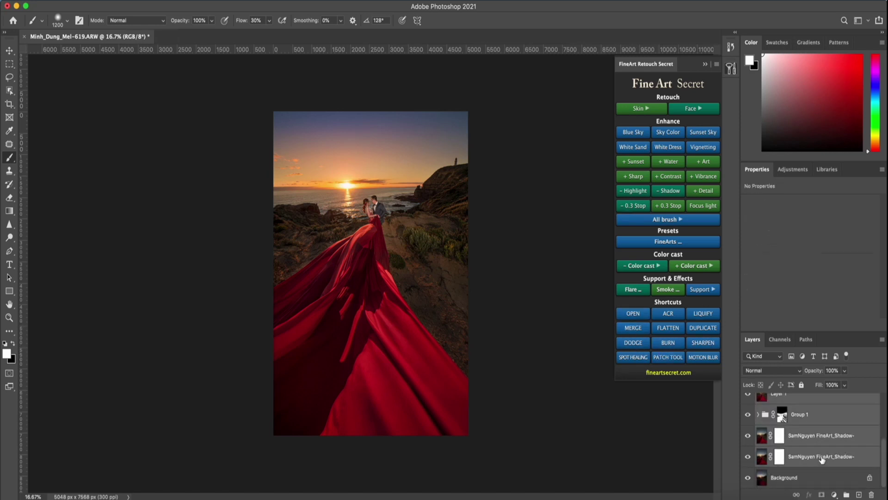
key("super+j")
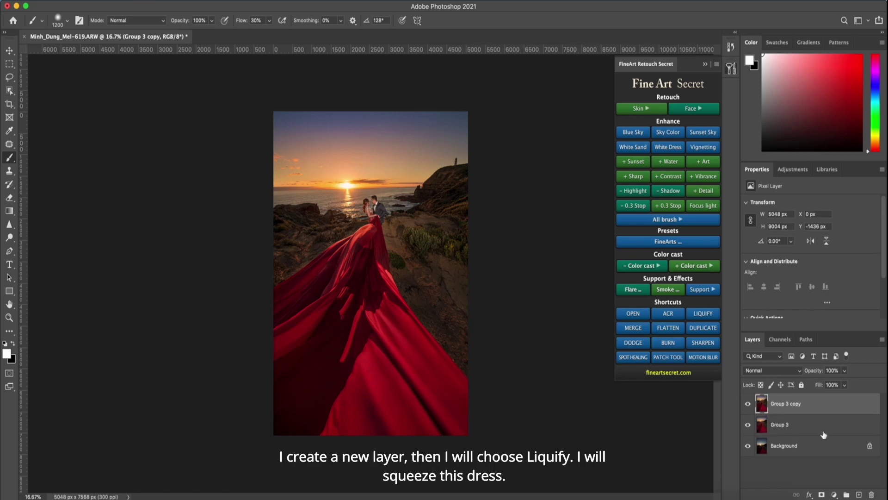
- Open Liquify on the Group 3 copy layer and enlarge the Forward Warp brush to 3600
left_click(713, 313)
key("bracketleft")
key("bracketleft")
key("bracketleft")
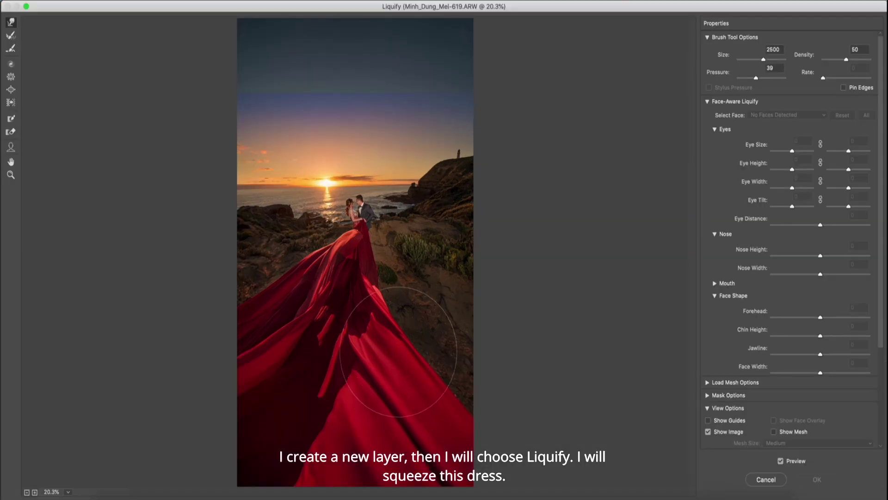
key("bracketright")
key("bracketright")
key("bracketright")
key("bracketright")
key("bracketright")
key("bracketright")
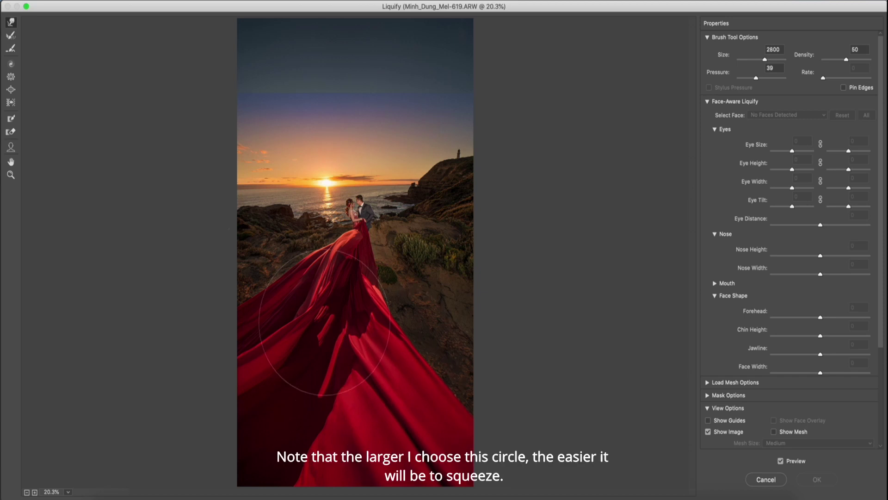
key("bracketright")
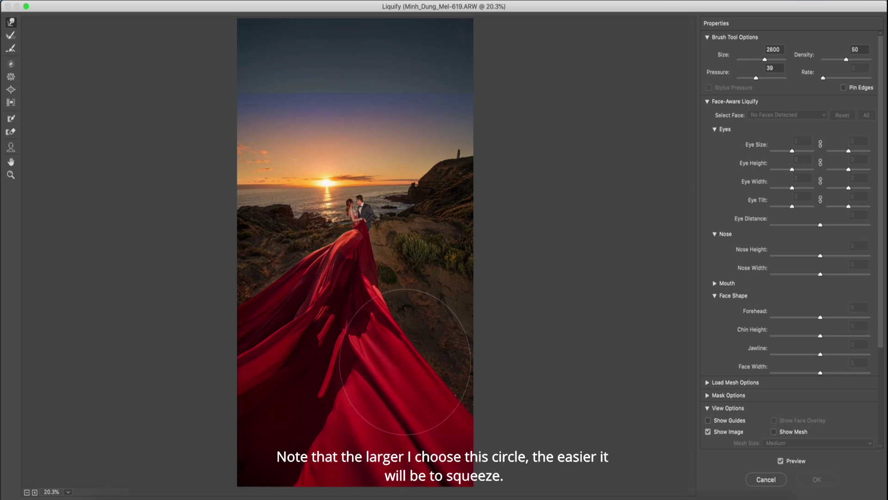
key("bracketright")
key("bracketright")
key("bracketright")
key("bracketright")
key("bracketright")
key("bracketright")
key("bracketright")
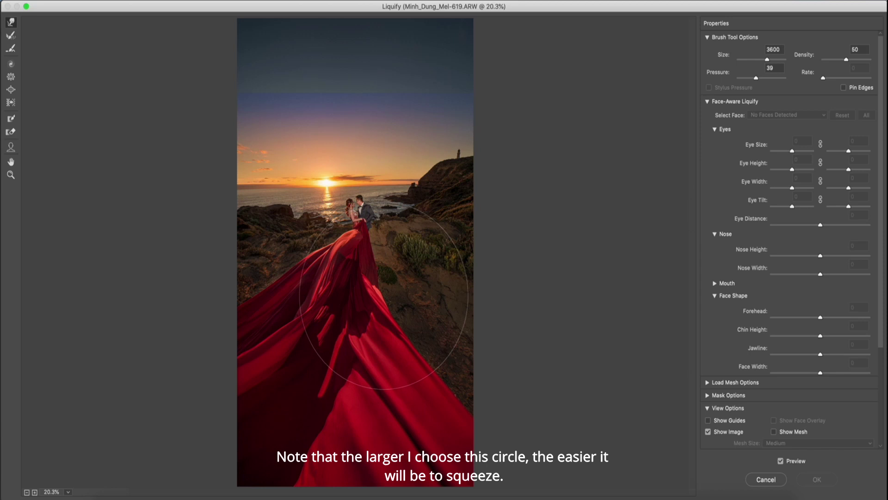
- Try pushing the dress's right edge with a small Liquify brush of size 600, and undo the stroke
key("bracketleft")
key("bracketleft")
key("bracketleft")
key("bracketleft")
key("bracketleft")
key("bracketleft")
key("bracketleft")
key("bracketleft")
key("bracketleft")
key("bracketleft")
key("bracketleft")
key("bracketleft")
key("bracketleft")
key("bracketleft")
key("bracketleft")
key("bracketleft")
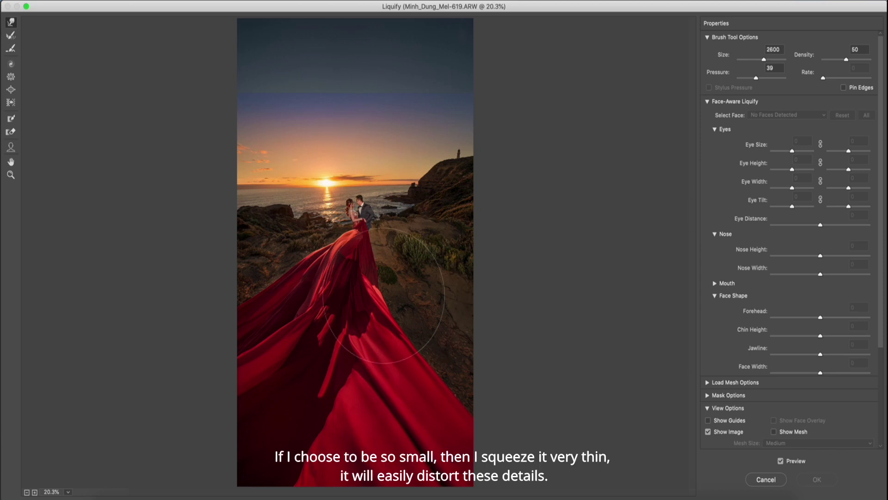
key("bracketleft")
key("bracketleft")
key("bracketleft")
key("bracketleft")
key("bracketleft")
key("bracketleft")
key("bracketleft")
key("bracketleft")
key("bracketleft")
key("bracketleft")
key("bracketleft")
key("bracketleft")
key("bracketleft")
key("bracketleft")
left_click(389, 318)
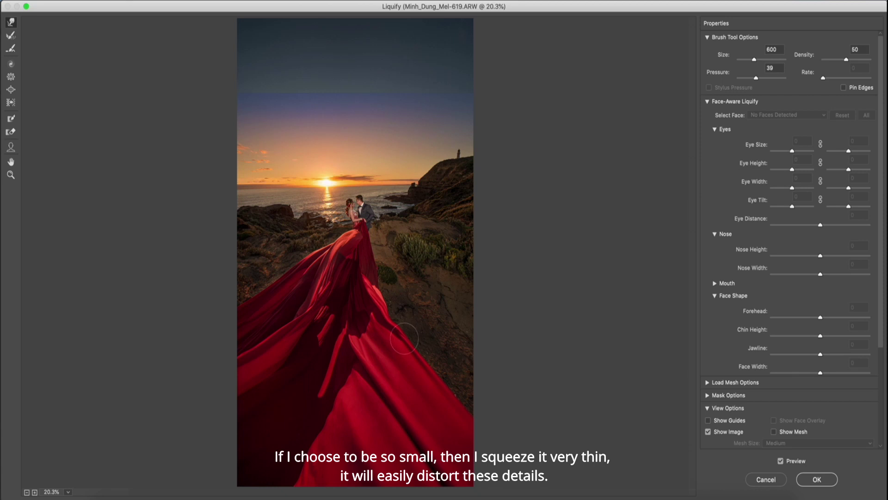
key("super+z")
- Warp the lower folds of the dress leftward in Liquify with a brush size of about 2900
key("bracketright")
key("bracketright")
key("bracketright")
key("bracketright")
key("bracketright")
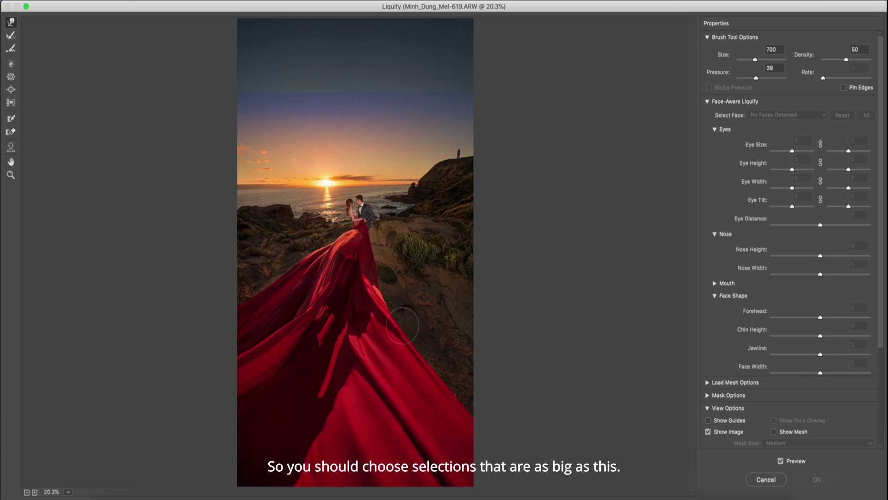
key("bracketright")
key("bracketright")
key("bracketright")
key("bracketright")
key("bracketright")
key("bracketright")
key("bracketright")
key("bracketright")
key("bracketright")
key("bracketright")
key("bracketright")
key("bracketright")
key("bracketright")
key("bracketright")
key("bracketright")
key("bracketright")
key("bracketright")
key("bracketright")
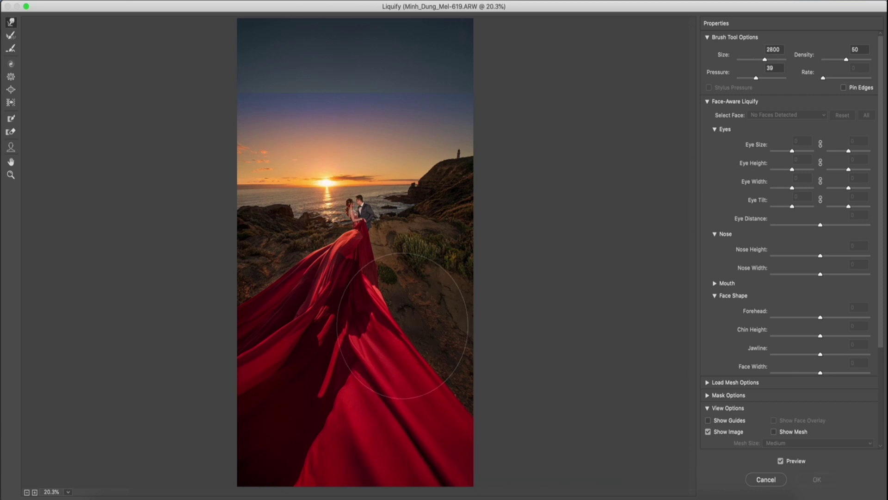
left_click_drag(400, 440, 351, 438)
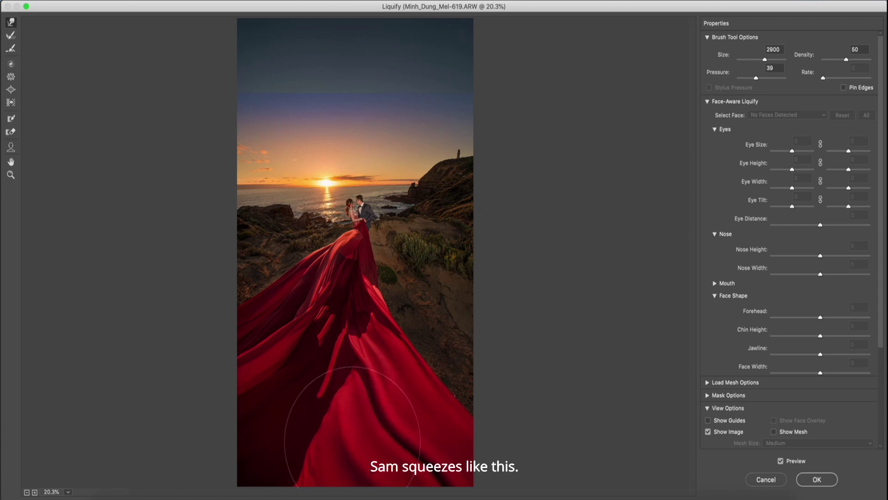
- Reshape the left folds and left edge of the dress in Liquify with a brush size of 2000
key("bracketleft")
key("bracketleft")
key("bracketleft")
key("bracketleft")
key("bracketleft")
key("bracketleft")
key("bracketleft")
key("bracketleft")
key("bracketleft")
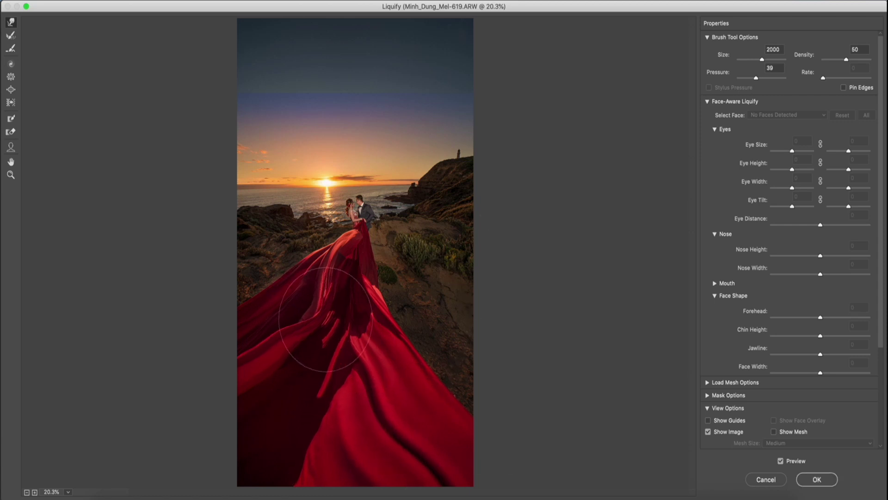
key("bracketleft")
key("bracketleft")
key("bracketleft")
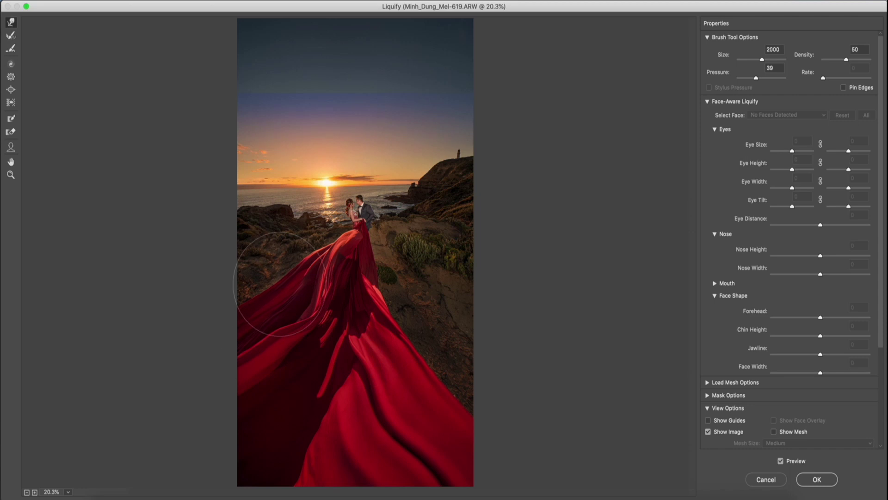
- Refine the upper left edge and folds of the dress in Liquify with the brush reduced to 900
key("bracketleft")
key("bracketleft")
key("bracketleft")
key("bracketleft")
key("bracketleft")
key("bracketleft")
key("bracketleft")
key("bracketleft")
key("bracketleft")
key("bracketleft")
key("bracketleft")
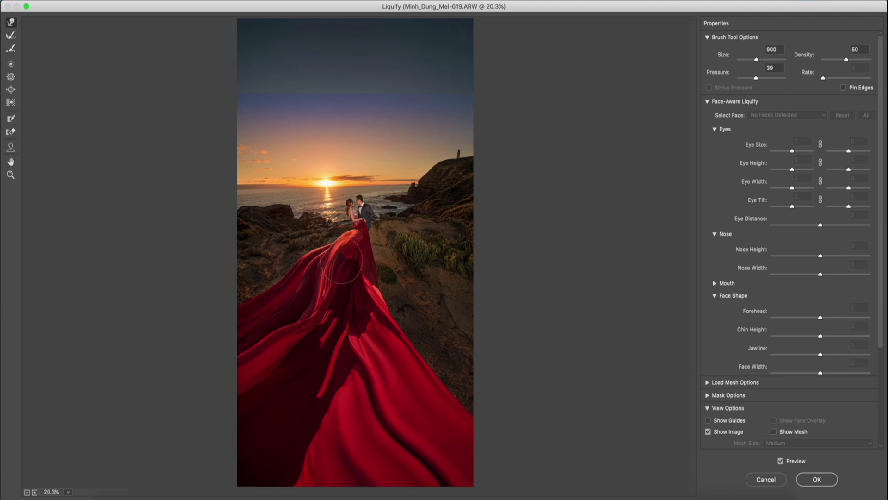
- Push the dress's right edge inward into a smooth curve in Liquify, using brush sizes 2000 to 2300
key("bracketright")
key("bracketright")
key("bracketright")
key("bracketright")
key("bracketright")
key("bracketright")
key("bracketright")
key("bracketright")
key("bracketright")
key("bracketright")
key("bracketright")
key("bracketright")
key("bracketright")
key("bracketright")
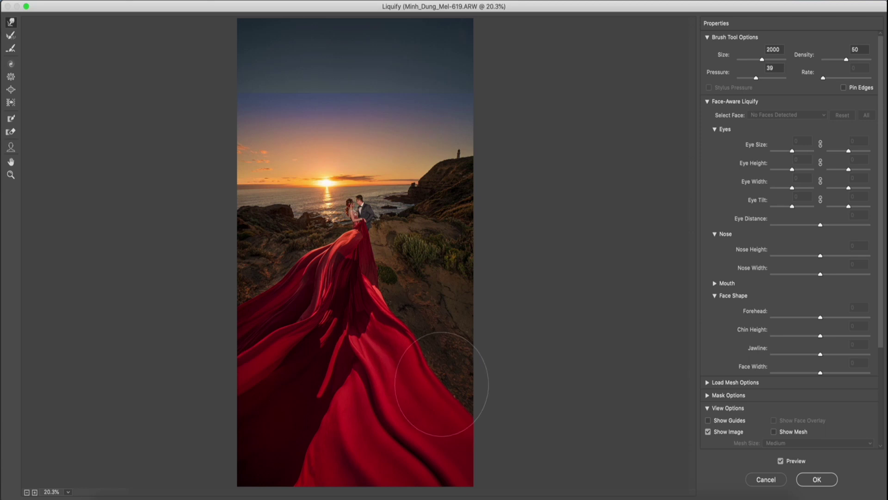
key("bracketright")
key("bracketright")
key("bracketright")
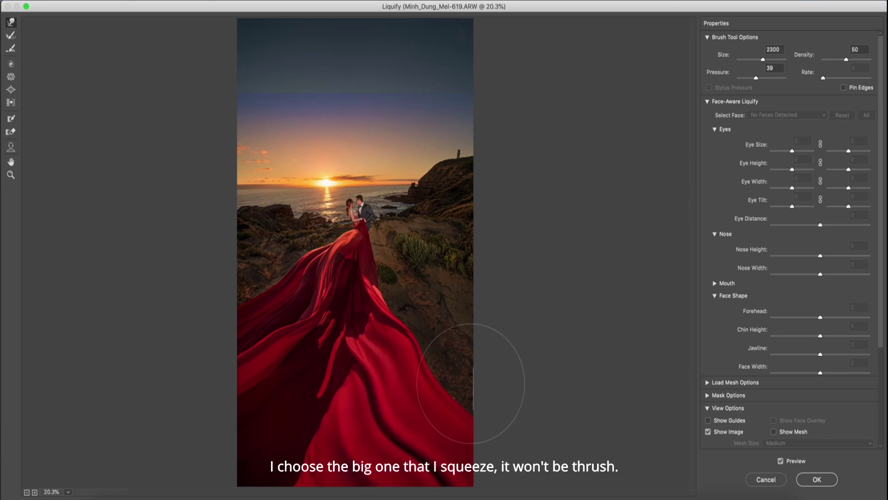
- Apply the Liquify changes and compare the photo with the Group 3 copy layer hidden and shown
left_click(817, 481)
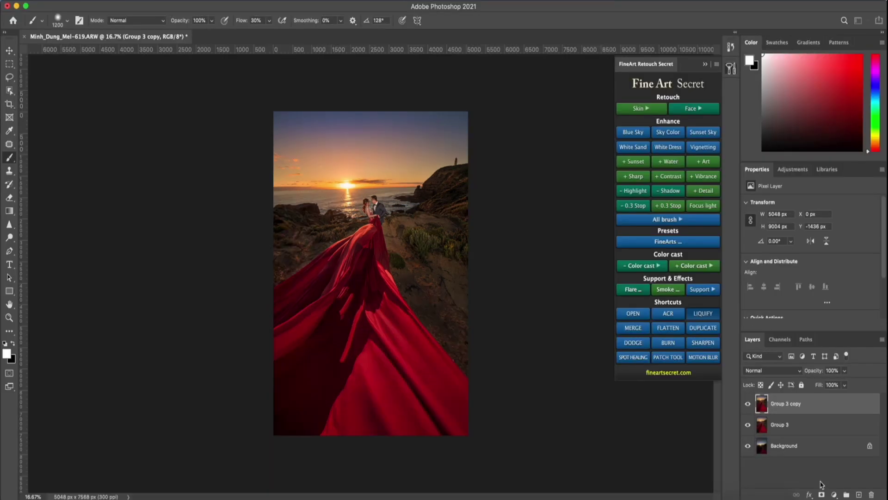
left_click(746, 404)
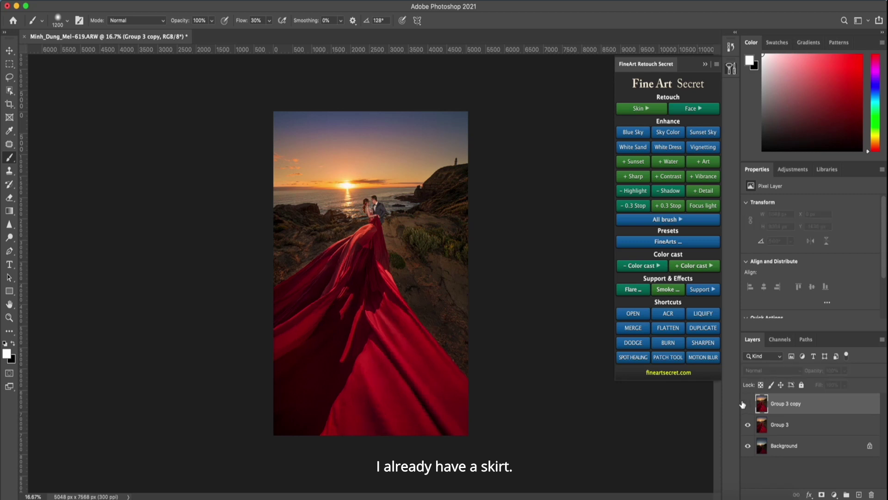
left_click(748, 403)
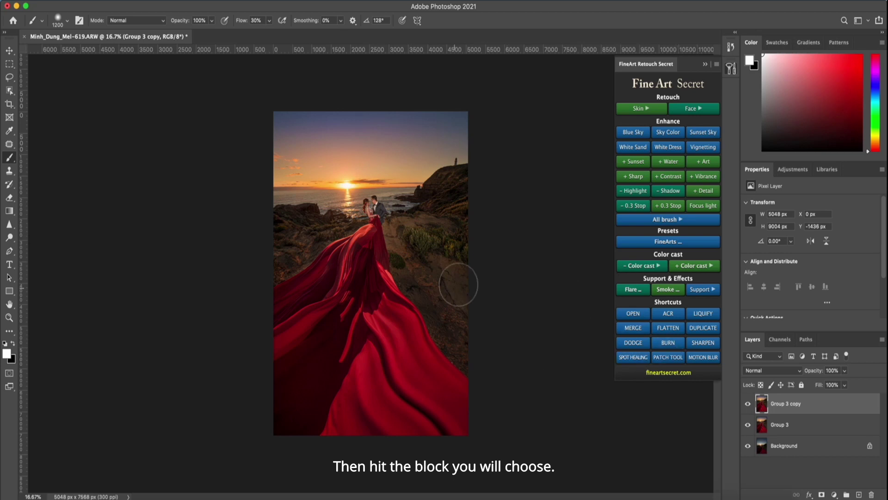
- Darken the dress's shadow folds with the Burn tool at Midtones, 10% exposure, brush up to 1000 px, and compare with the layer hidden and shown
left_click(667, 347)
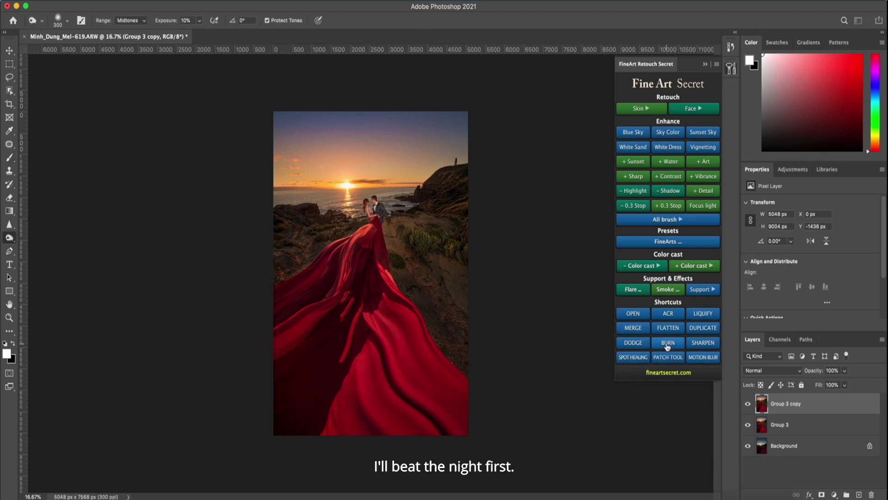
key("bracketright")
key("bracketright")
key("bracketright")
key("bracketright")
key("bracketright")
key("bracketright")
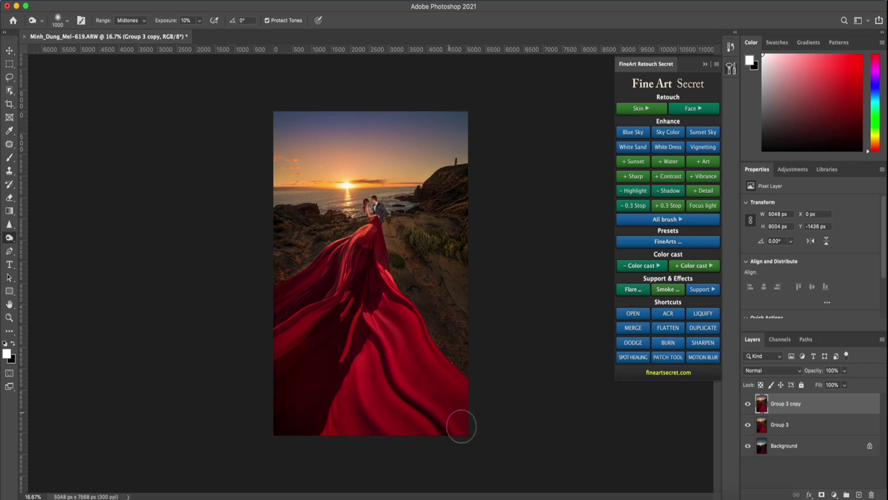
key("bracketleft")
key("bracketleft")
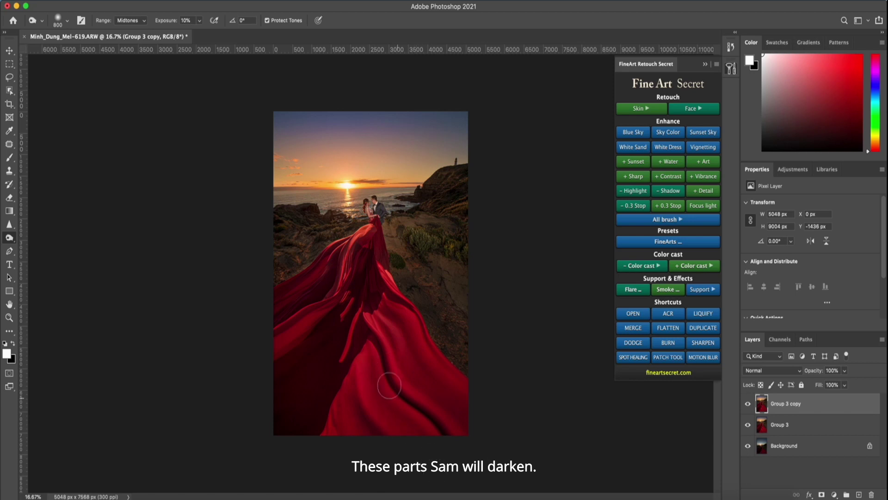
key("bracketleft")
key("bracketleft")
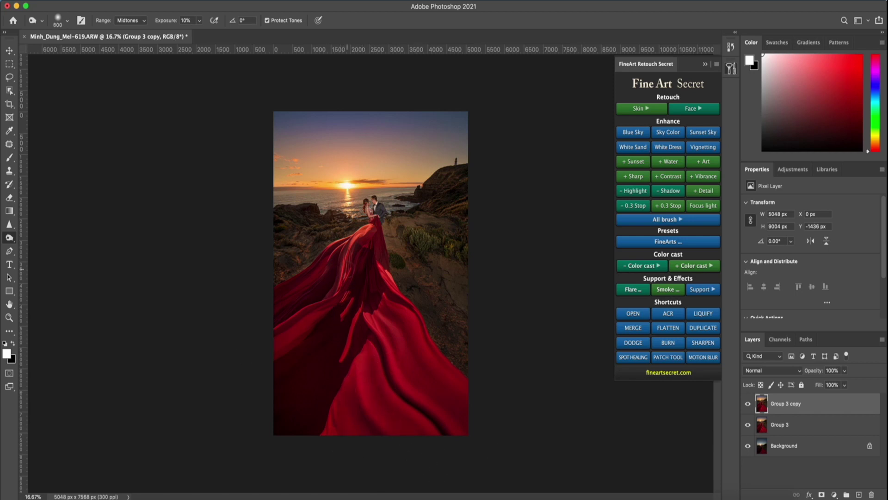
key("bracketright")
key("bracketright")
key("bracketright")
key("bracketright")
key("bracketright")
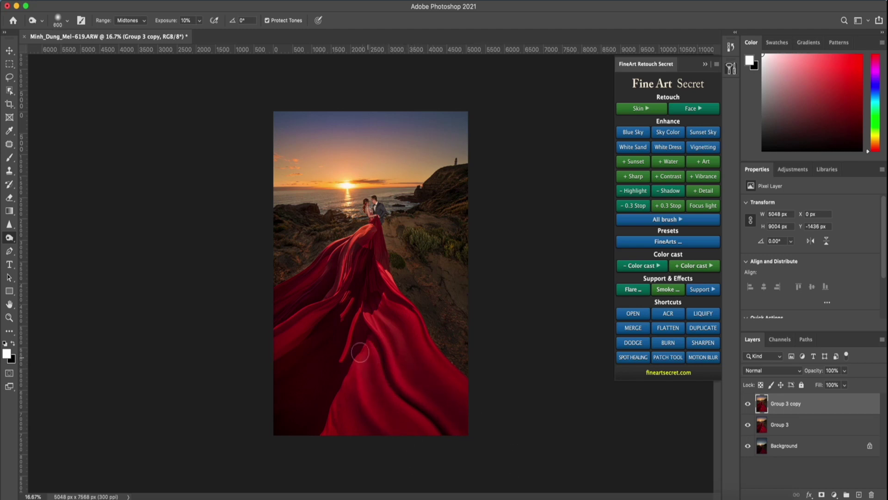
left_click(746, 404)
left_click(745, 405)
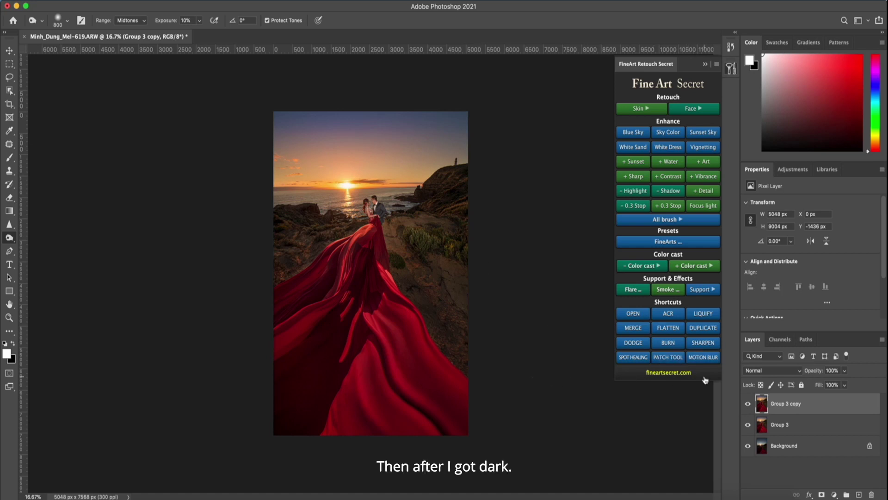
- Brighten the ridges of the dress folds with the Dodge tool at Midtones, 10% exposure, using a 250 px brush
left_click(633, 343)
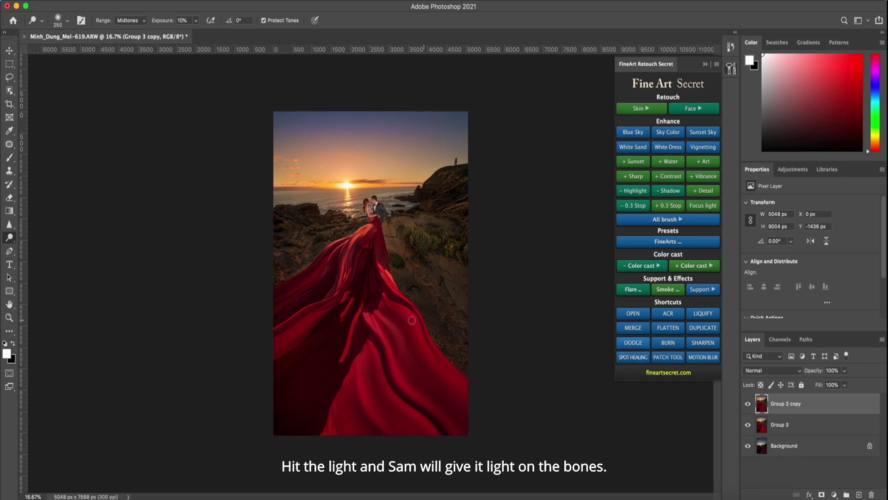
key("bracketleft")
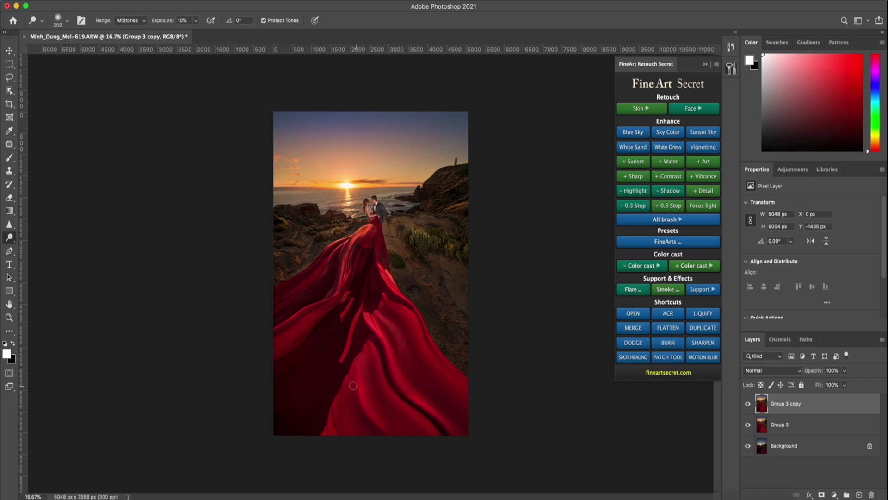
- Compare the photo with the reshaped and shaded Group 3 copy layer repeatedly hidden and shown
left_click(748, 403)
left_click(748, 404)
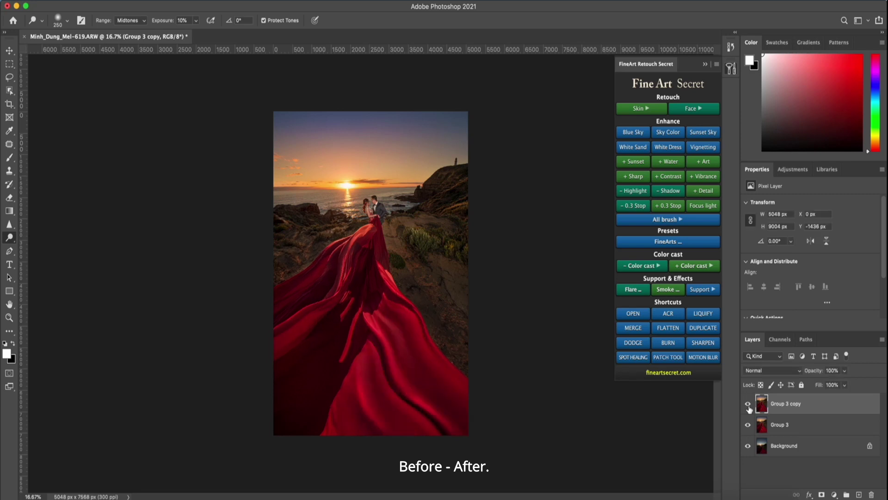
left_click(748, 403)
left_click(748, 403)
left_click(748, 404)
left_click(748, 404)
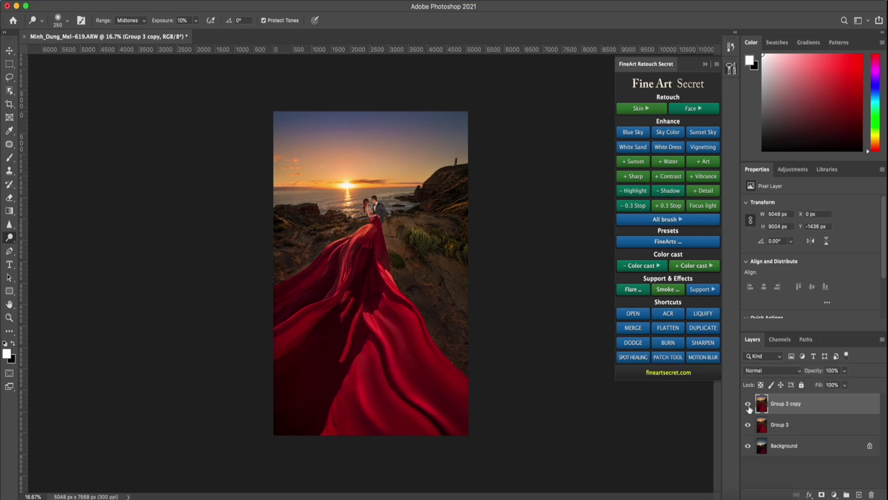
left_click(746, 403)
left_click(747, 403)
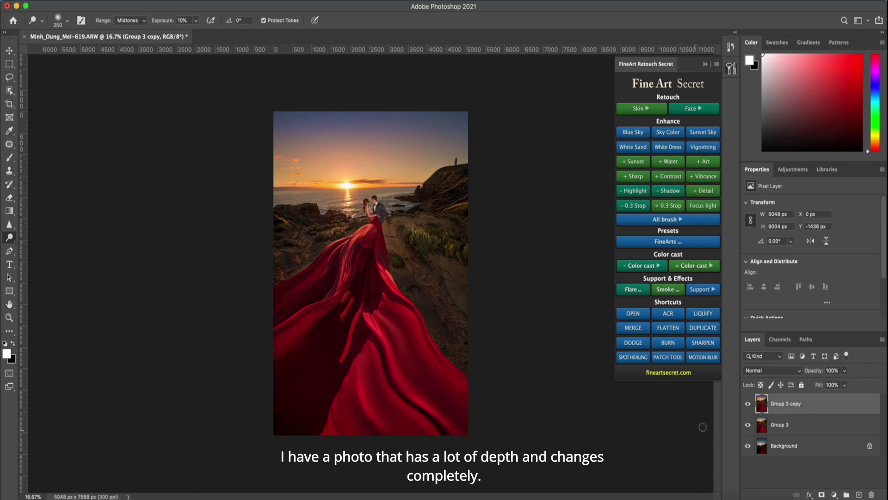
- Group the Group 3 copy and Group 3 layers and compare the final photo with the original Background
left_click(772, 426, "shift")
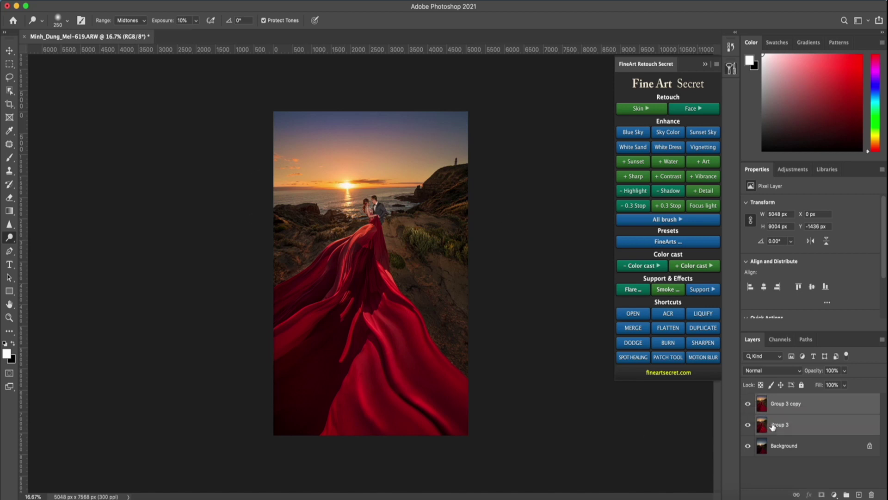
key("ctrl+g")
left_click(747, 400)
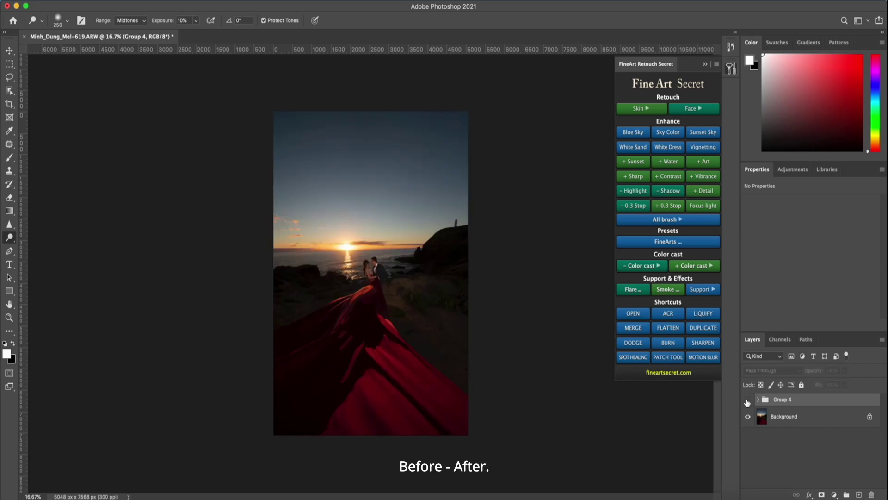
left_click(747, 400)
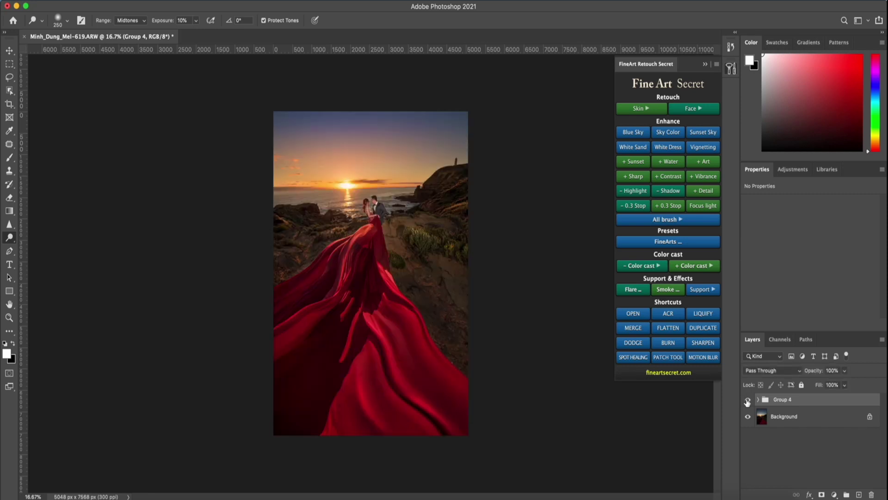